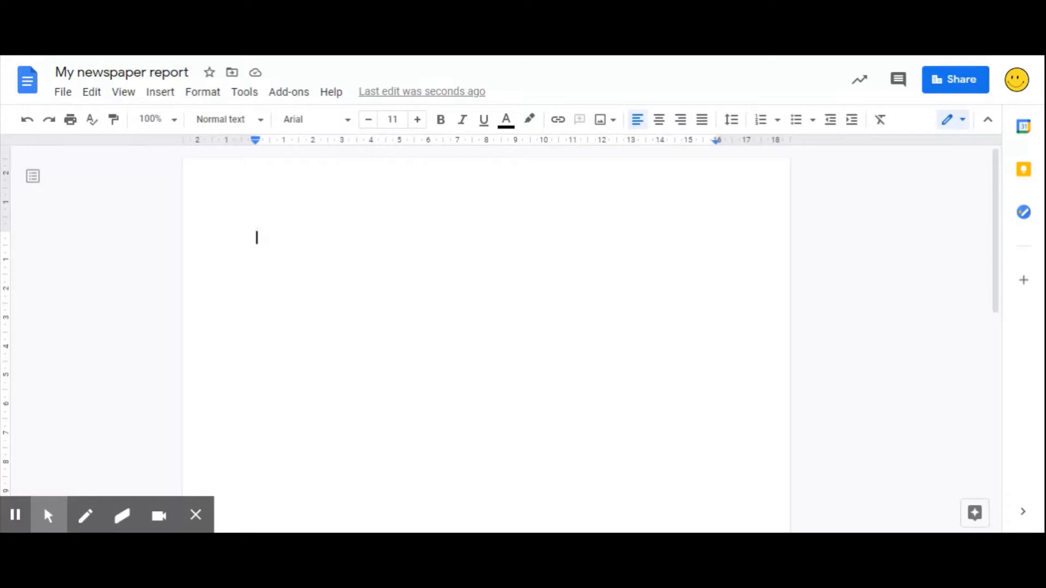
# Paste the copied newspaper article text into the blank document
pyautogui.rightClick(366, 234)
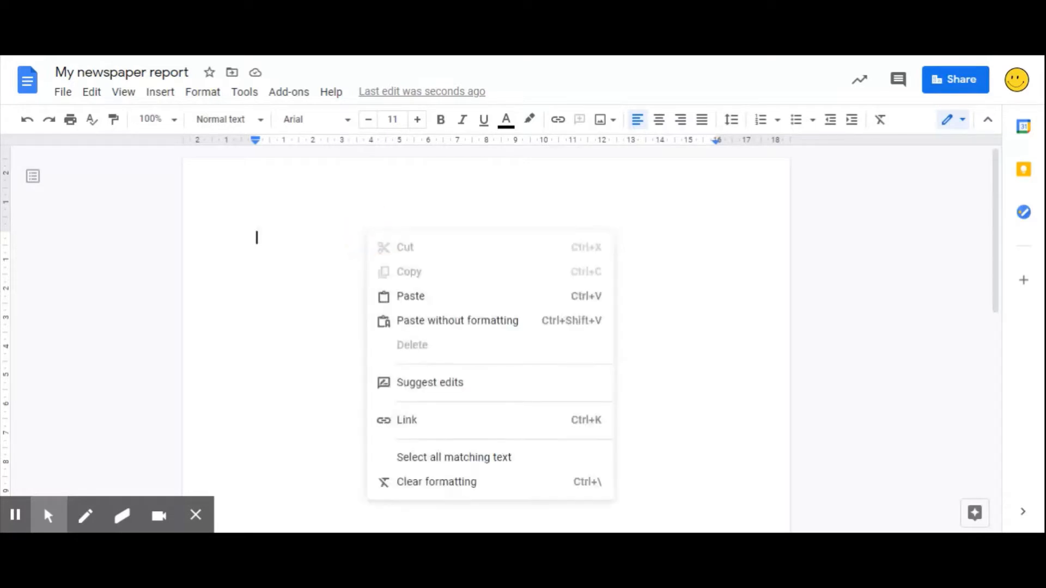
pyautogui.click(428, 297)
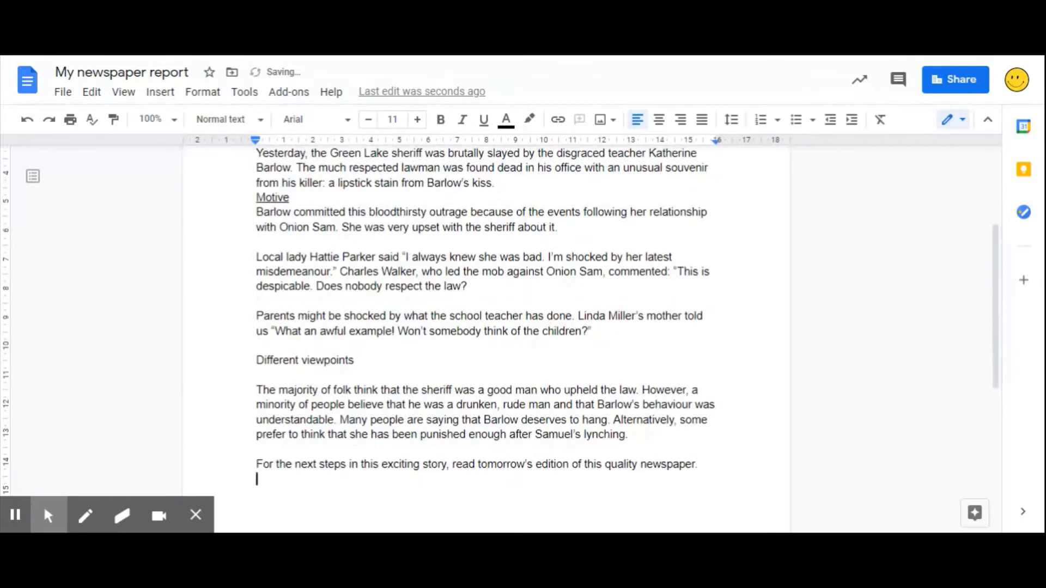
pyautogui.scroll(3, 486, 339)
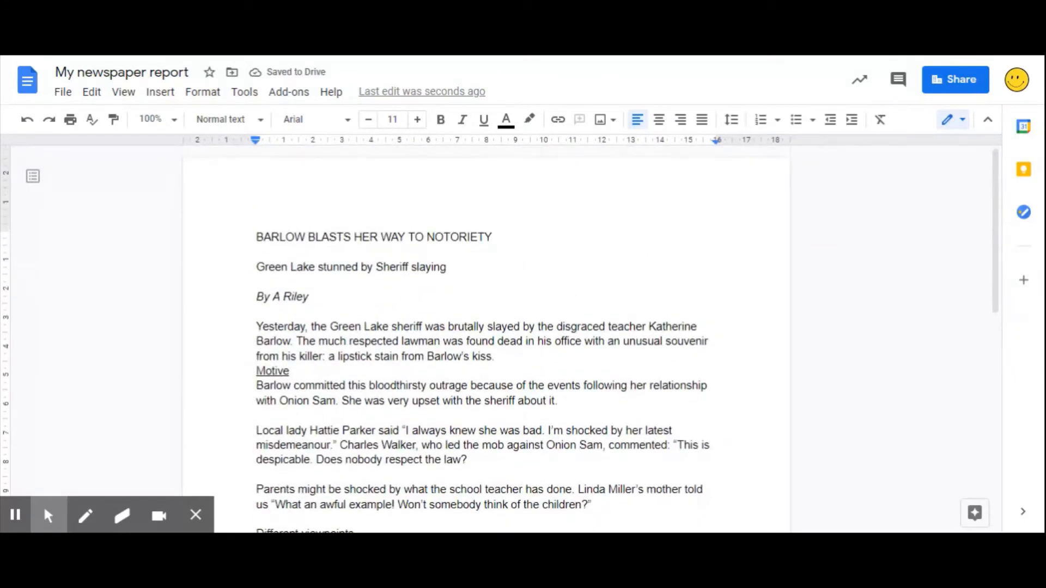
# Add an empty line above the headline "BARLOW BLASTS HER WAY TO NOTORIETY"
pyautogui.click(257, 237)
pyautogui.click(257, 237)
pyautogui.click(254, 235)
pyautogui.press('Return')
pyautogui.click(253, 236)
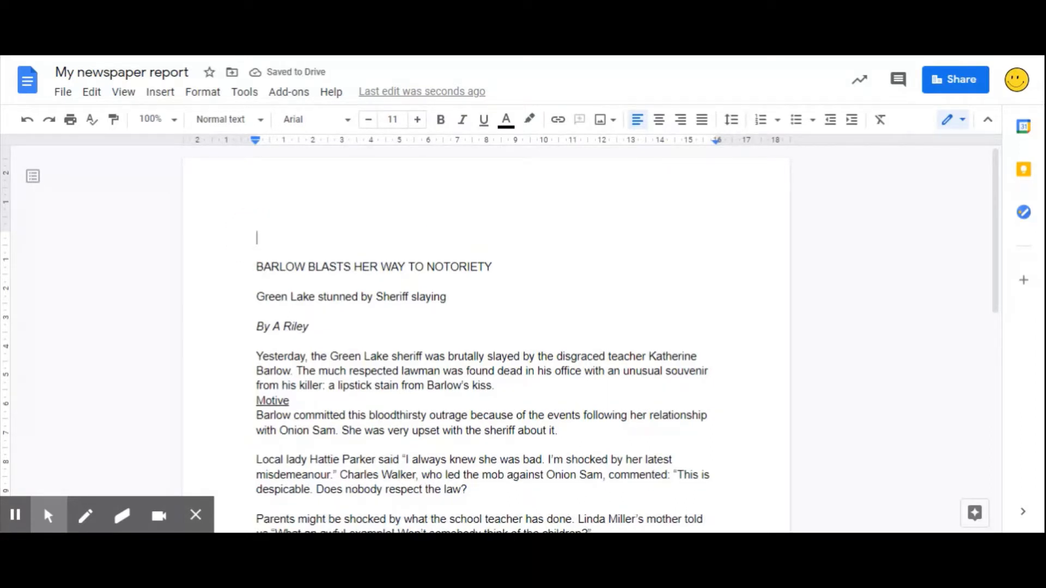
# Insert a table with two columns and one row above the headline and paste the Houston Chronicle logo into its first cell
pyautogui.click(159, 93)
pyautogui.moveTo(196, 155)
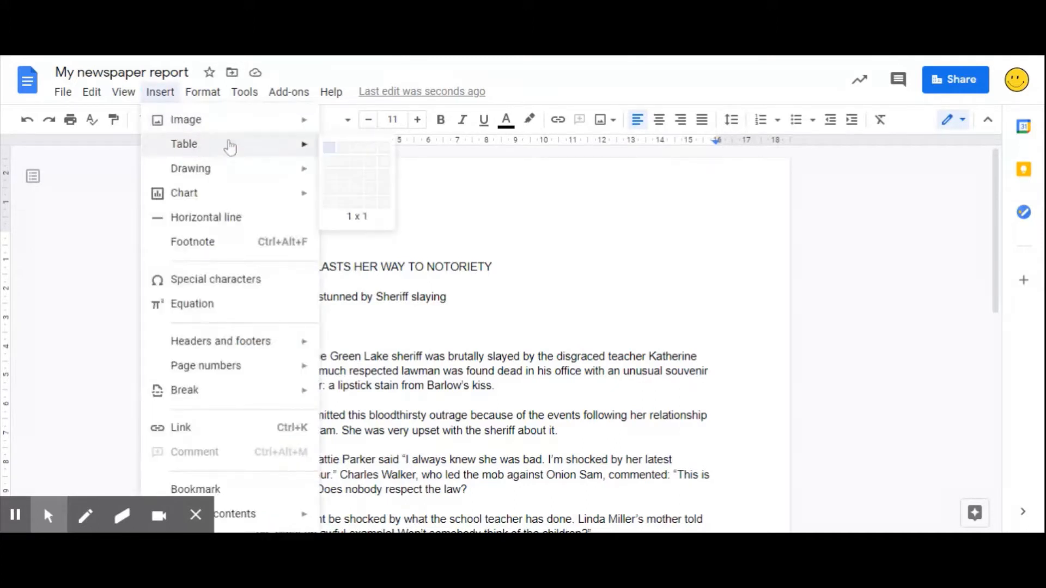
pyautogui.click(345, 157)
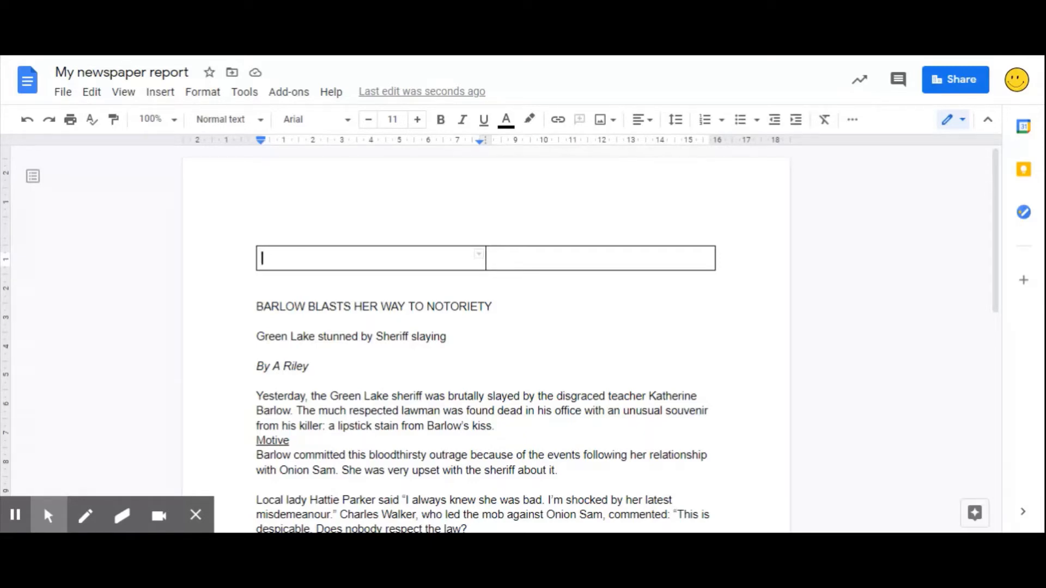
pyautogui.hotkey('ctrl', 'v')
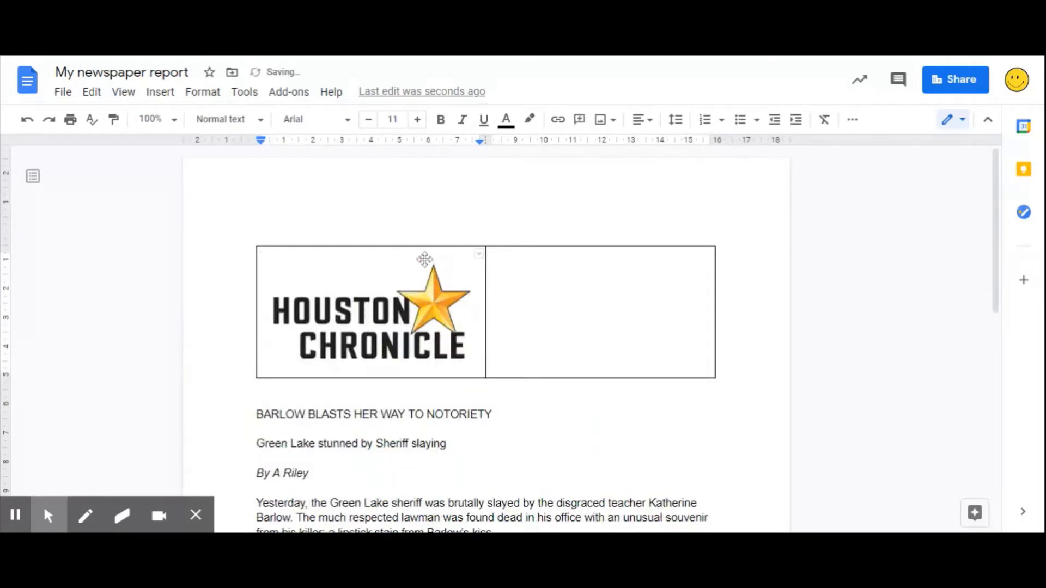
# Enter the slogan "Only five cents: the cheapest paper in all of Texas!" in the table's second cell
pyautogui.click(497, 270)
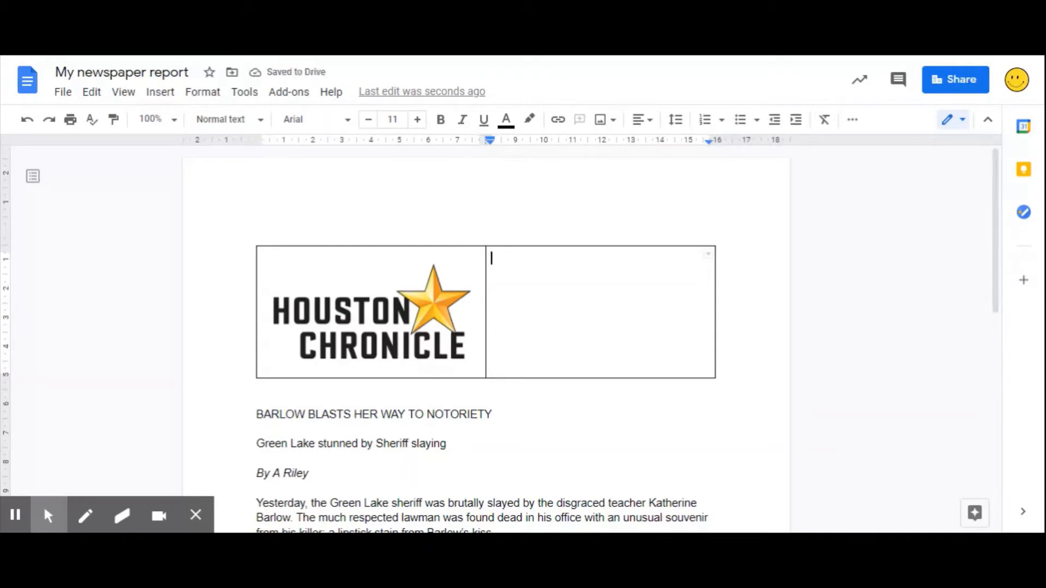
pyautogui.write('Only fi')
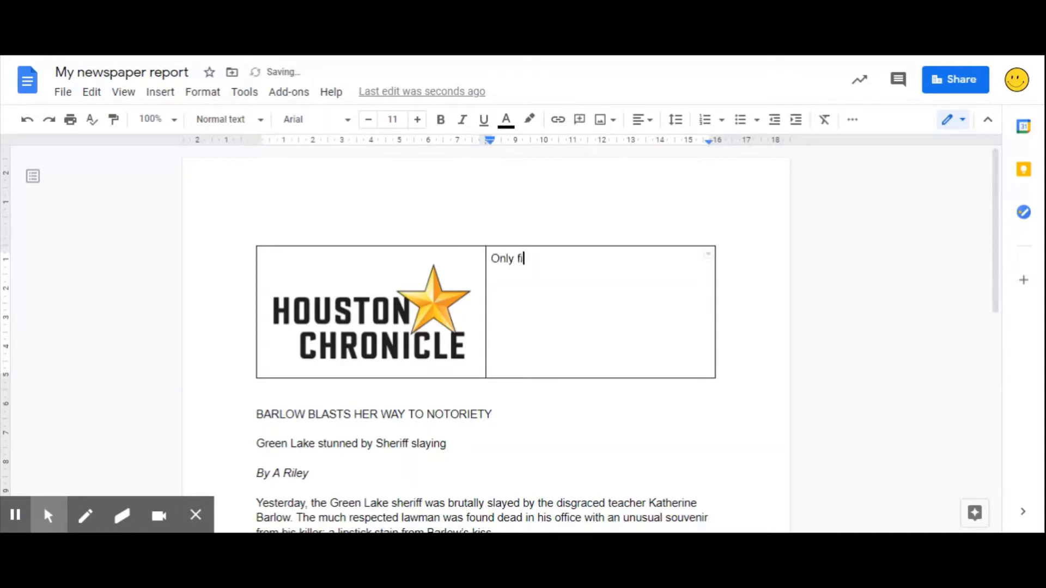
pyautogui.write('ve dents: the cheapest pape')
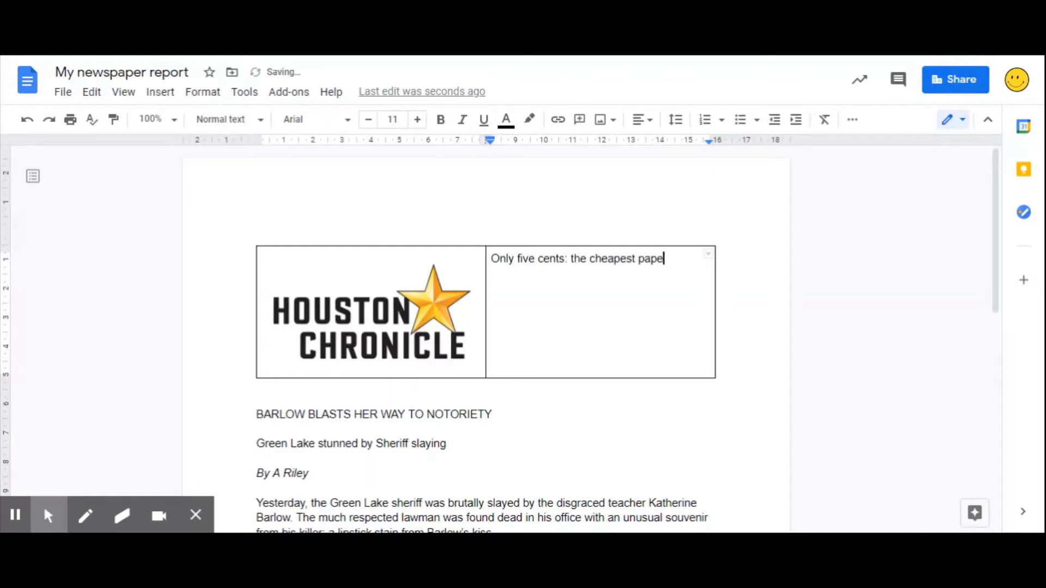
pyautogui.write('r in all of Texas!')
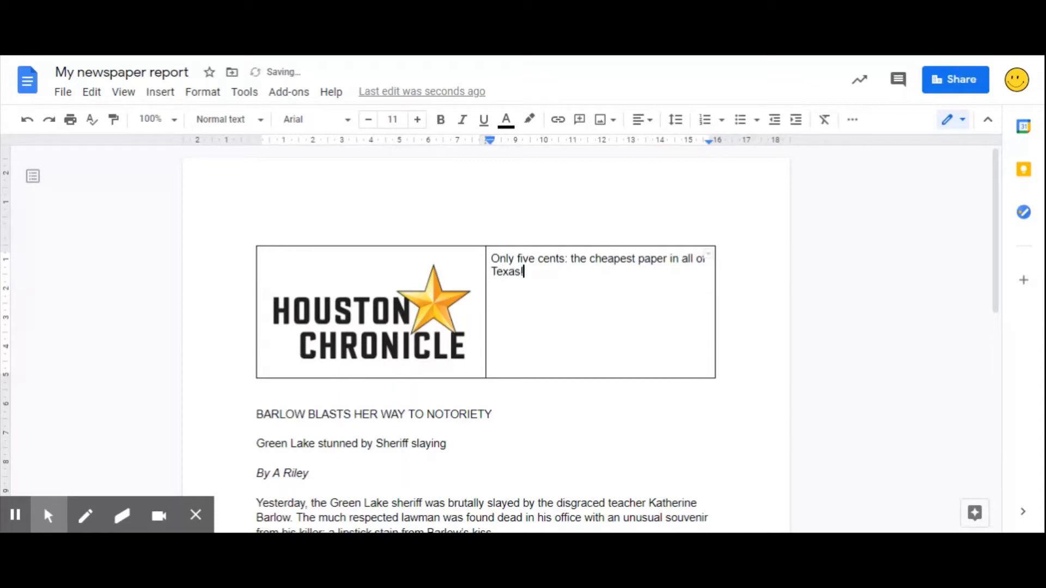
# Centre the slogan horizontally in its cell and move it down with two line breaks before it
pyautogui.moveTo(513, 280); pyautogui.dragTo(491, 260)
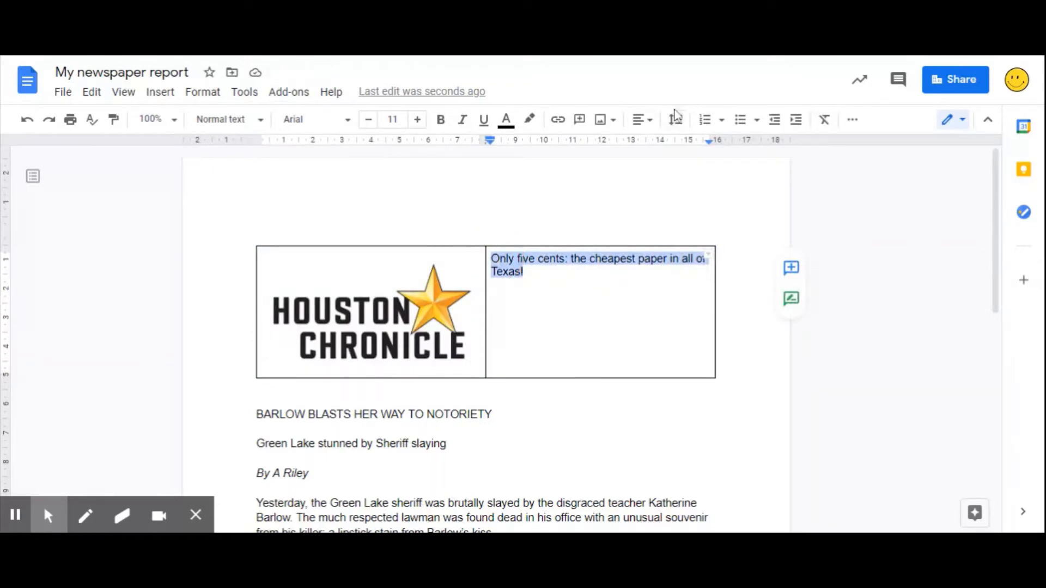
pyautogui.click(641, 119)
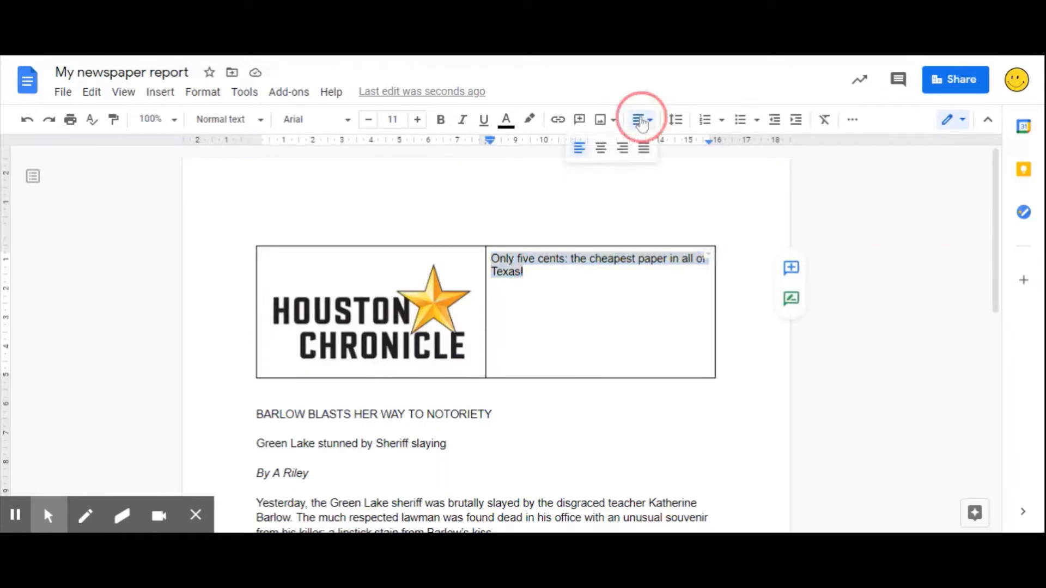
pyautogui.click(606, 149)
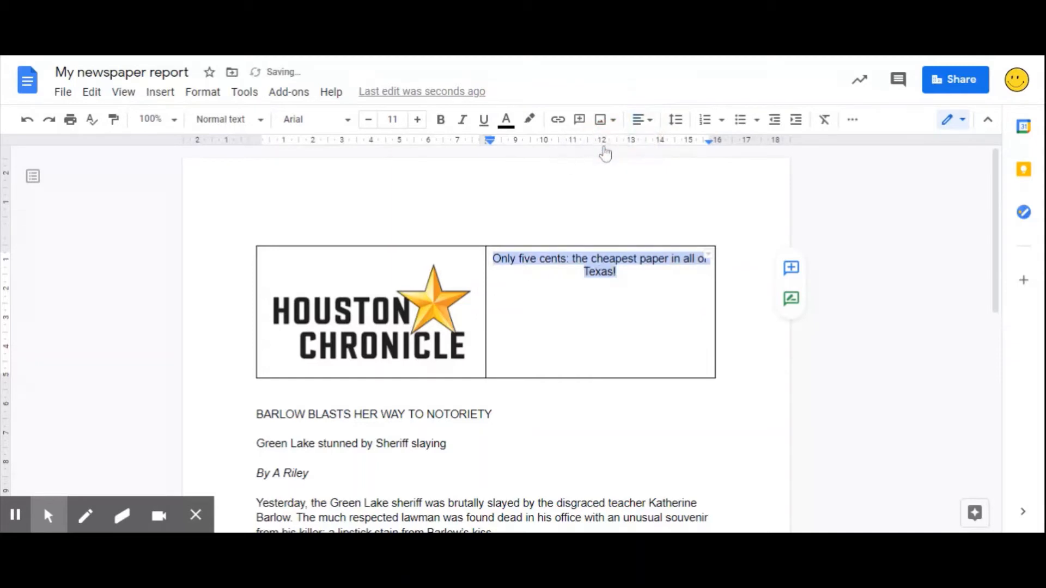
pyautogui.click(493, 259)
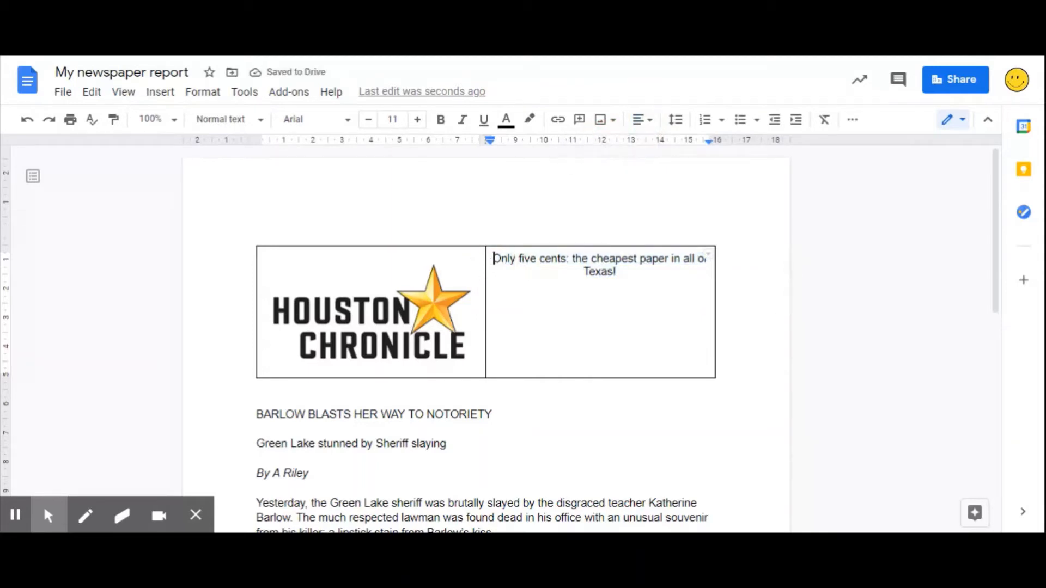
pyautogui.press('Return')
pyautogui.press('Return')
# Select the whole slogan and try the Pacifico font on it
pyautogui.moveTo(616, 298); pyautogui.dragTo(493, 284)
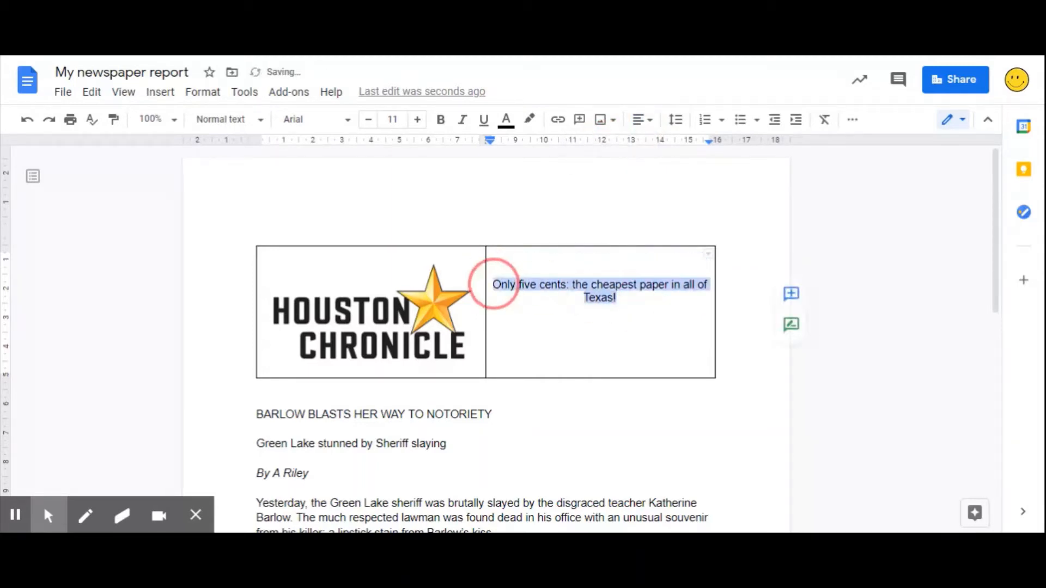
pyautogui.click(347, 119)
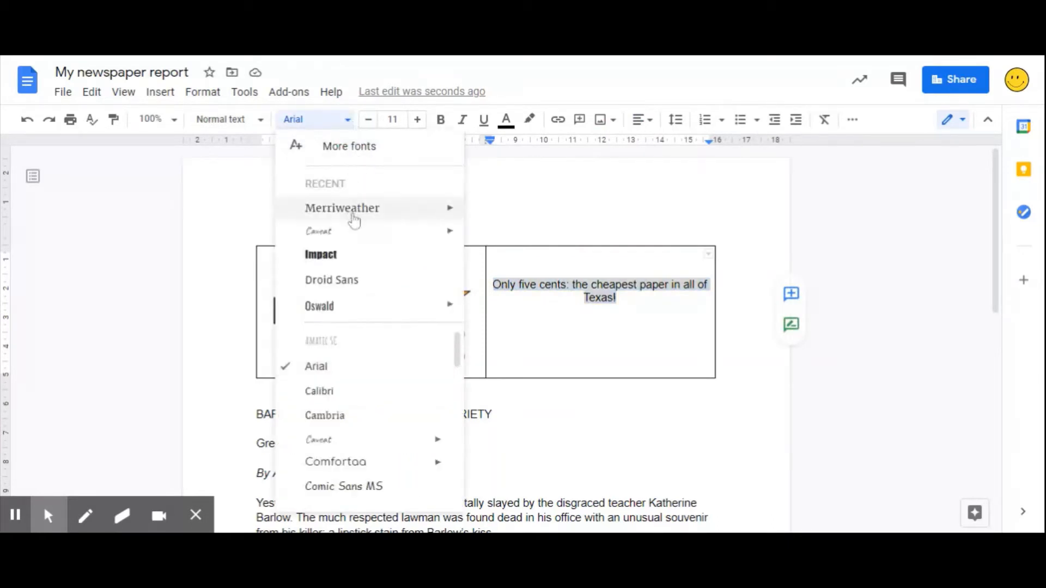
pyautogui.scroll(-2, 377, 375)
pyautogui.scroll(-5, 379, 376)
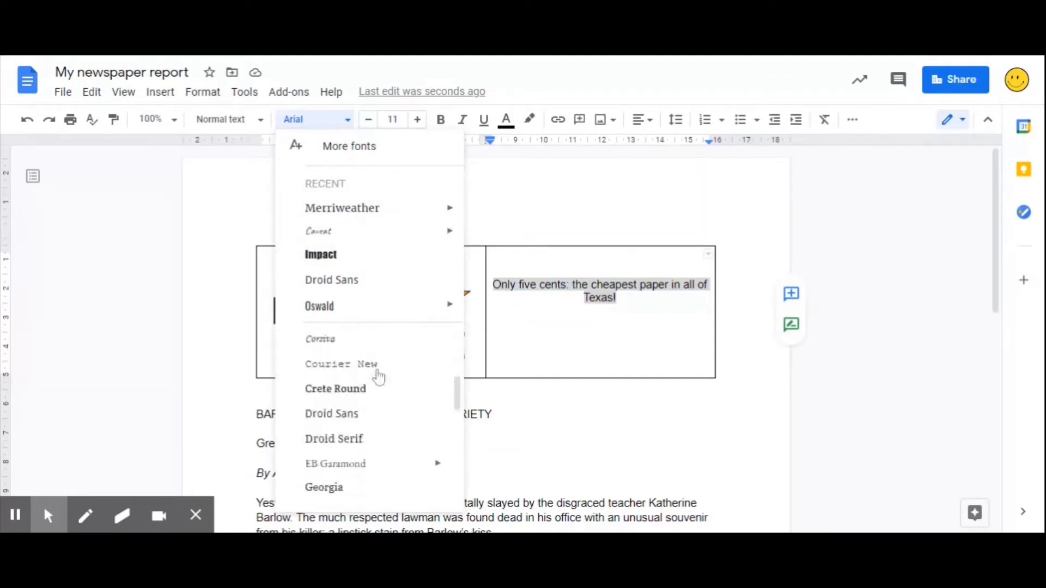
pyautogui.moveTo(379, 377)
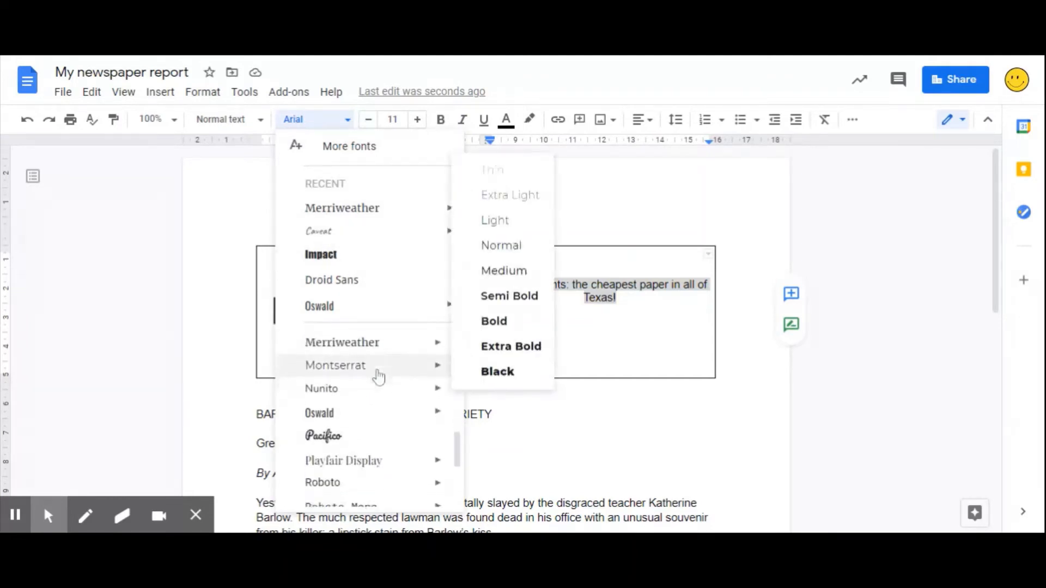
pyautogui.scroll(-2, 378, 374)
pyautogui.click(353, 380)
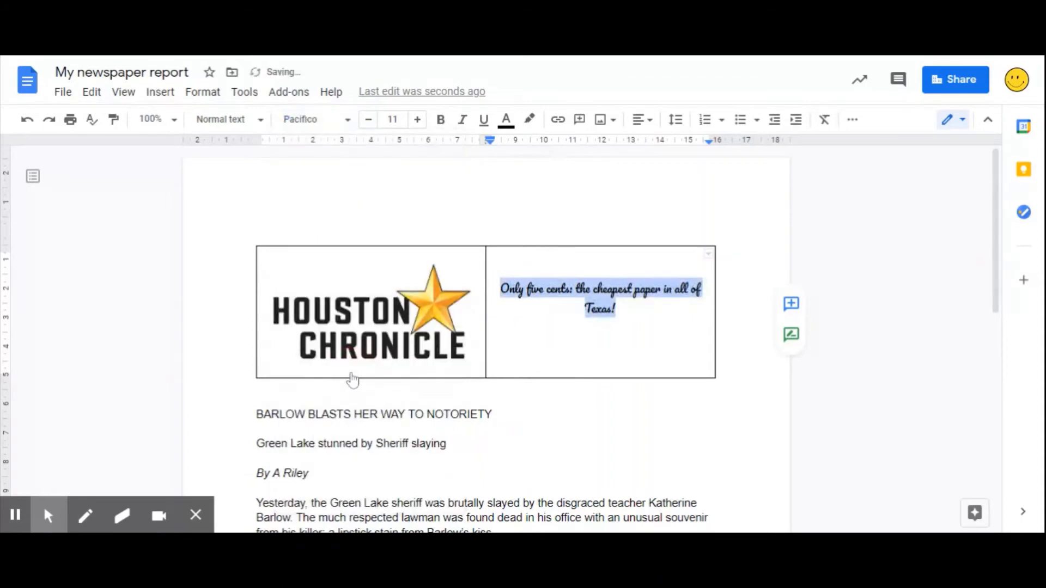
# Set the slogan's font to Caveat Semi Bold
pyautogui.click(346, 121)
pyautogui.moveTo(376, 262)
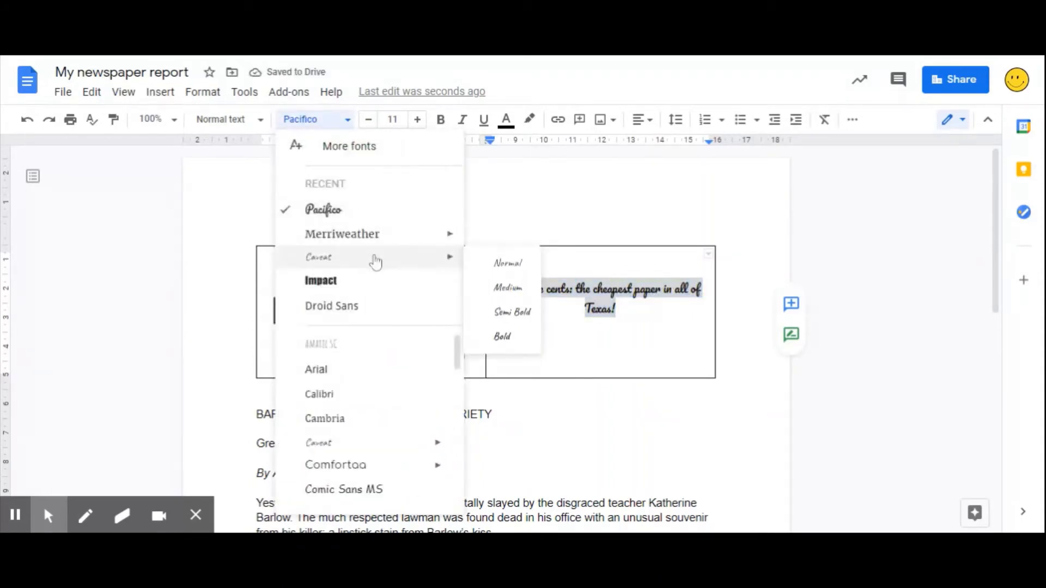
pyautogui.click(518, 320)
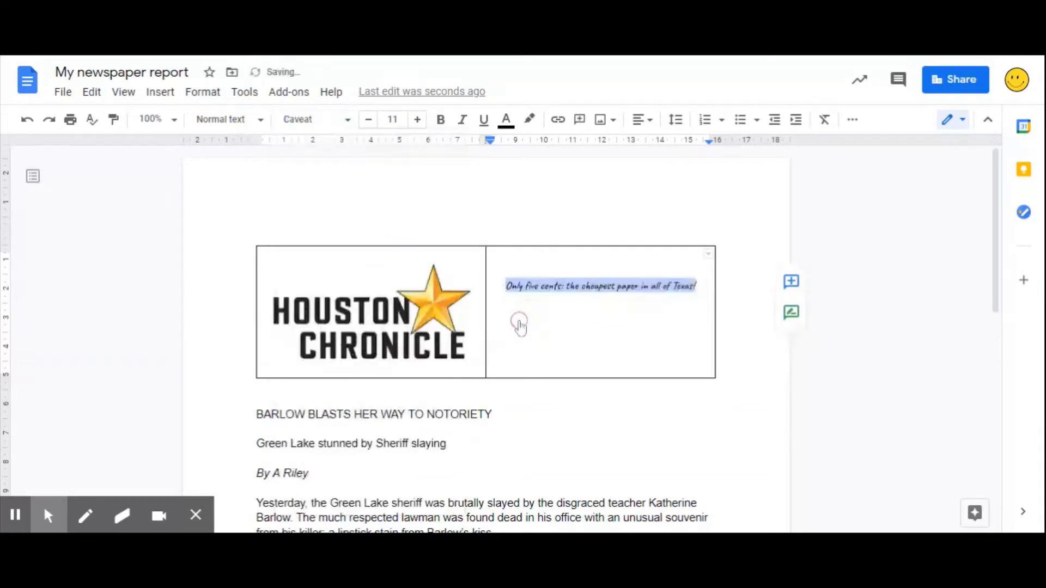
# Increase the slogan's font size to 24 and deselect the text
pyautogui.click(418, 120)
pyautogui.click(419, 120)
pyautogui.click(419, 120)
pyautogui.click(418, 120)
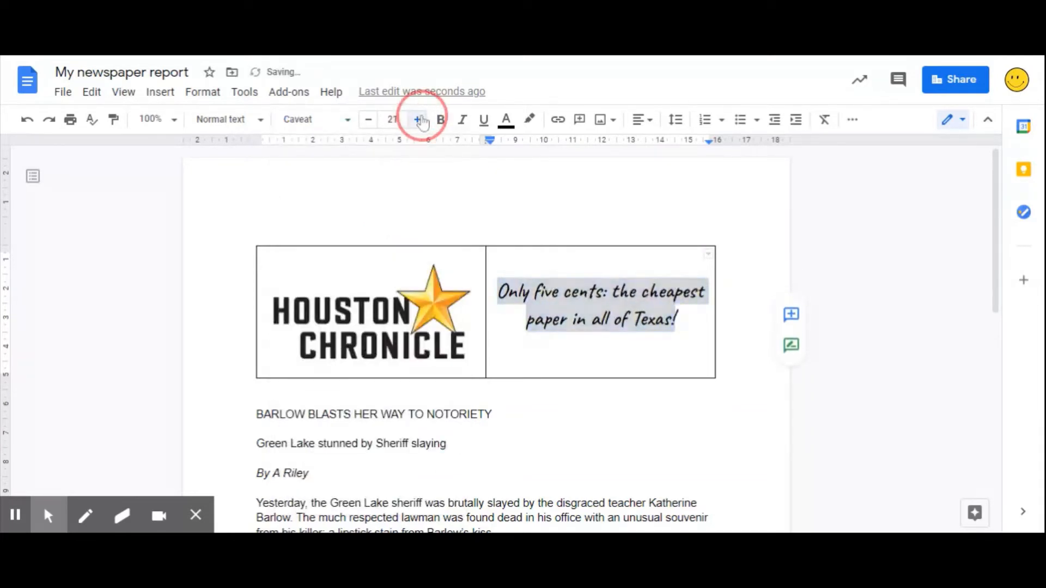
pyautogui.click(418, 120)
pyautogui.click(418, 120)
pyautogui.click(419, 120)
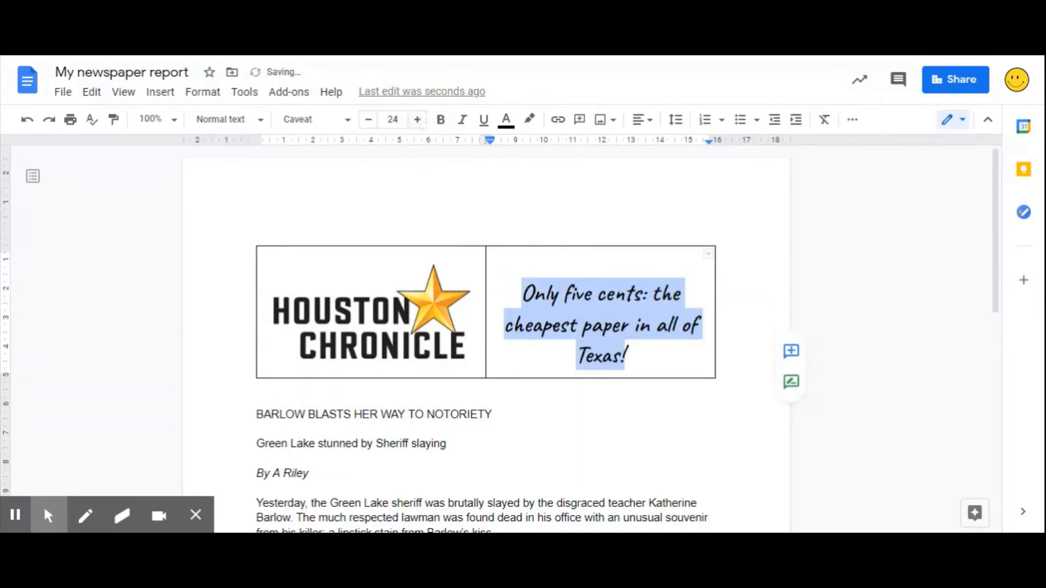
pyautogui.click(601, 256)
pyautogui.scroll(-3, 374, 185)
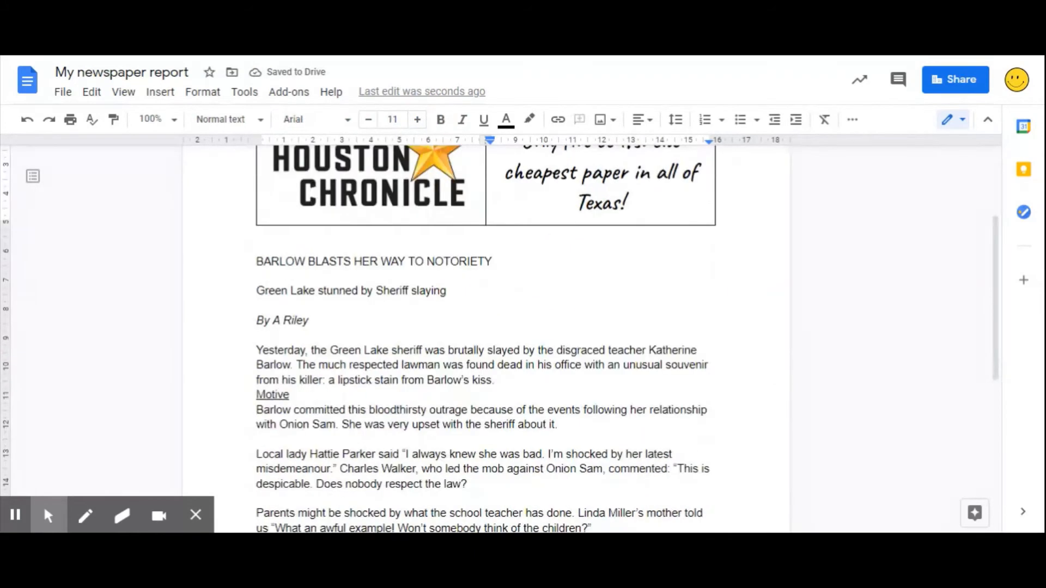
pyautogui.scroll(3, 374, 185)
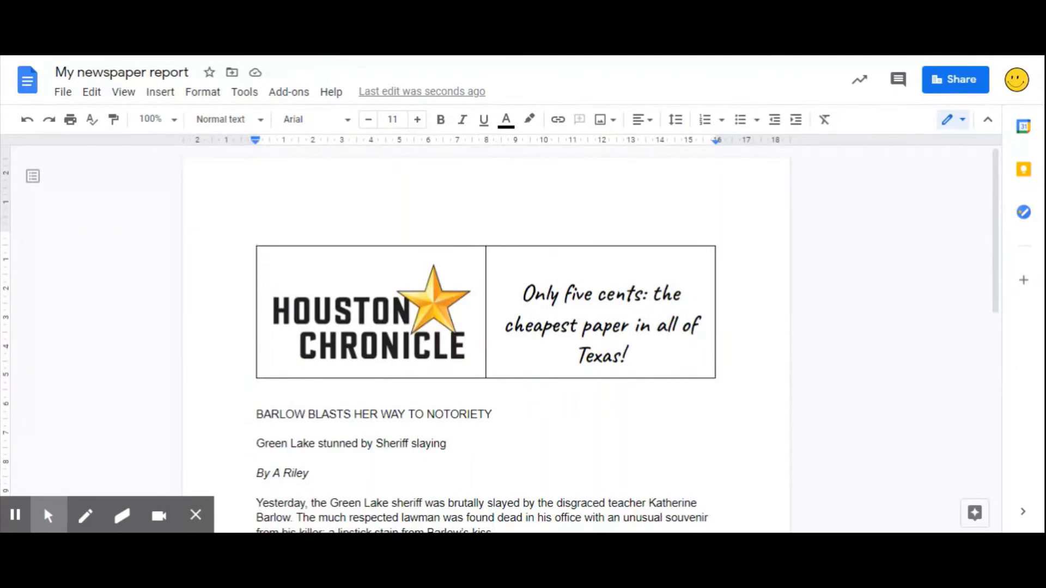
pyautogui.click(401, 246)
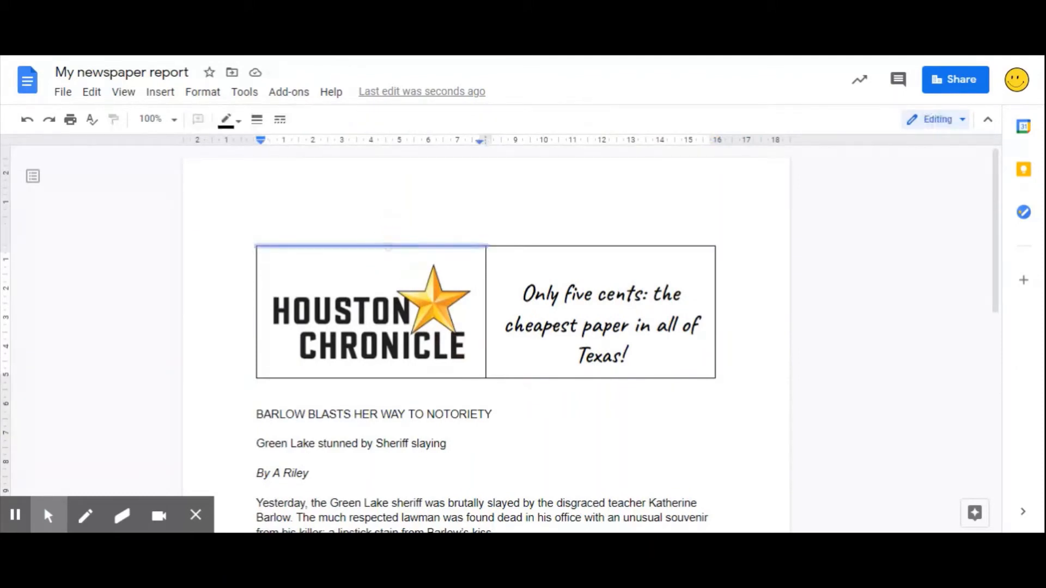
pyautogui.click(600, 266)
pyautogui.click(319, 276)
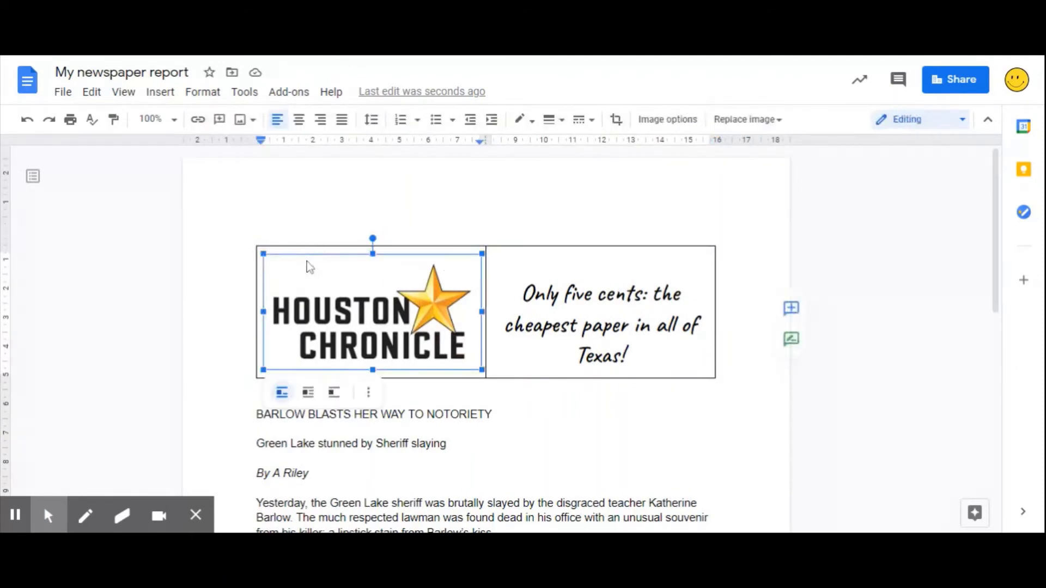
# Change the header table's border colour to white in the table properties to hide its lines
pyautogui.click(601, 258)
pyautogui.rightClick(505, 256)
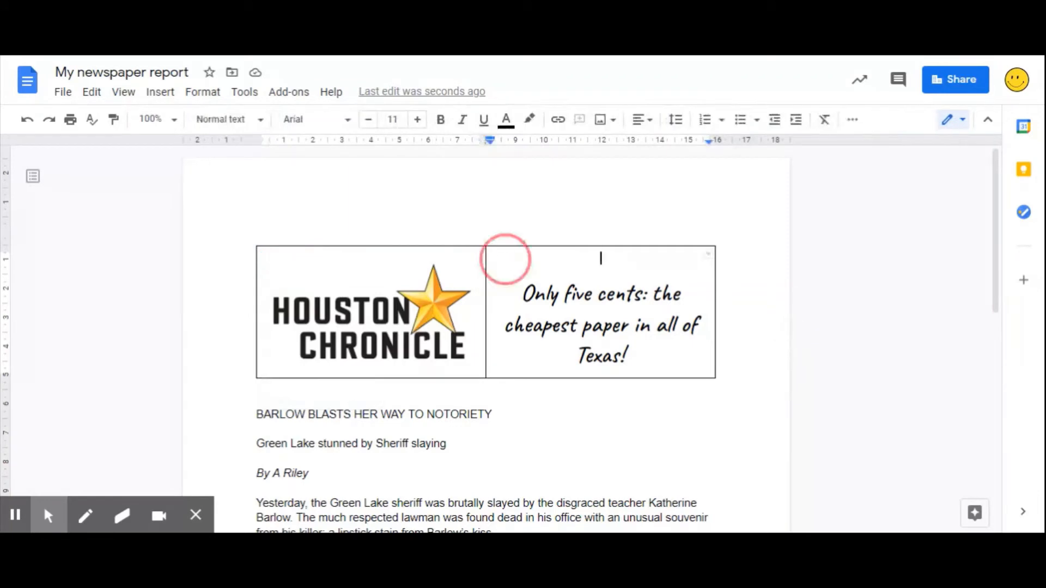
pyautogui.scroll(-3, 600, 283)
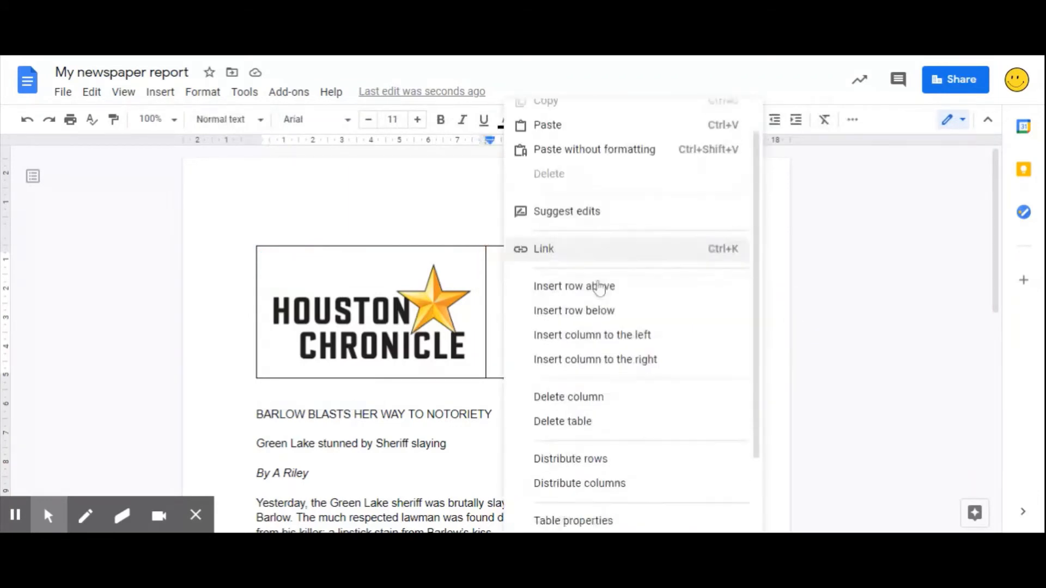
pyautogui.click(597, 431)
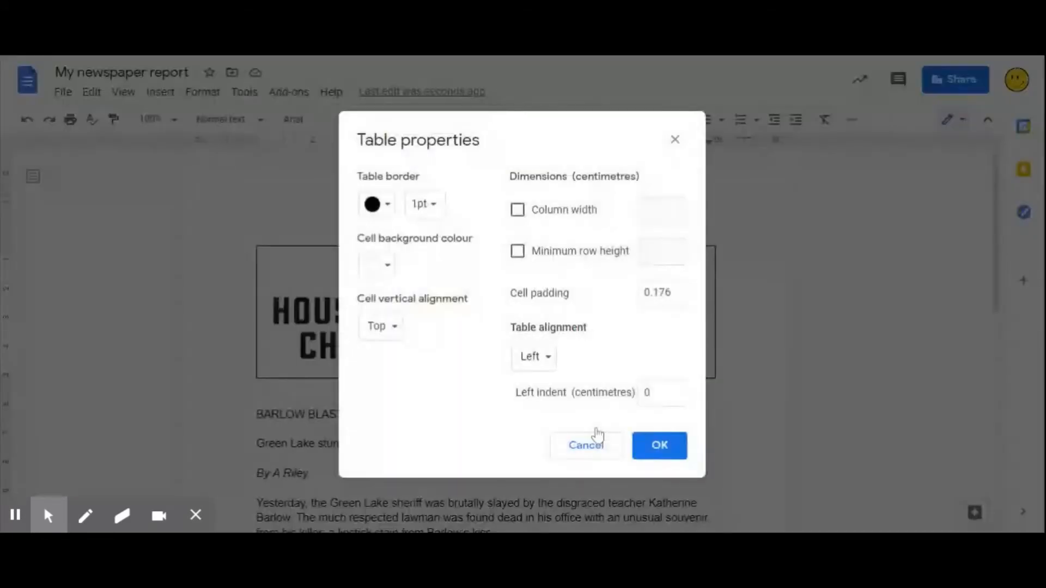
pyautogui.click(386, 207)
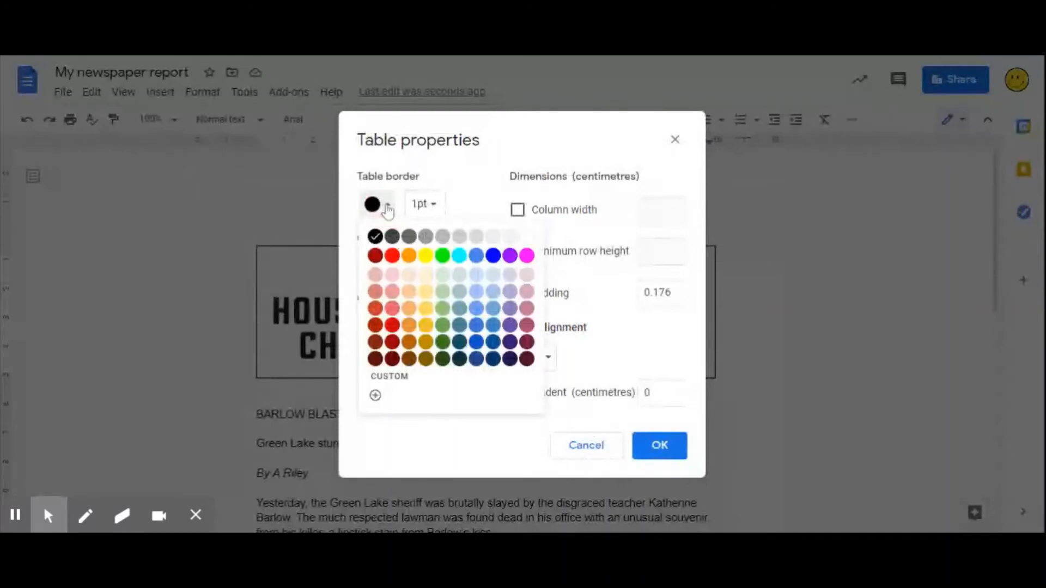
pyautogui.click(529, 239)
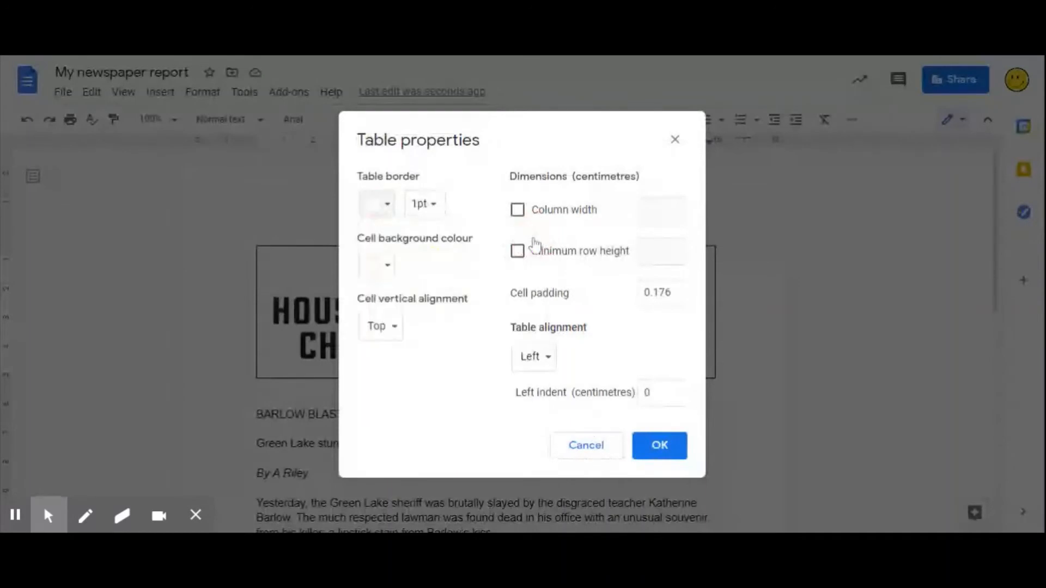
pyautogui.click(658, 452)
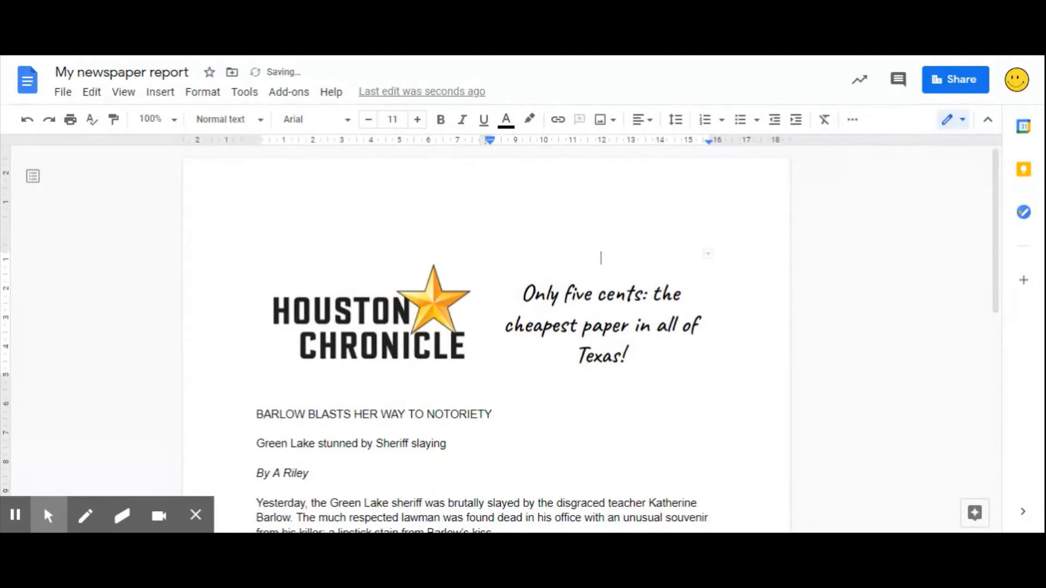
pyautogui.scroll(-3, 485, 338)
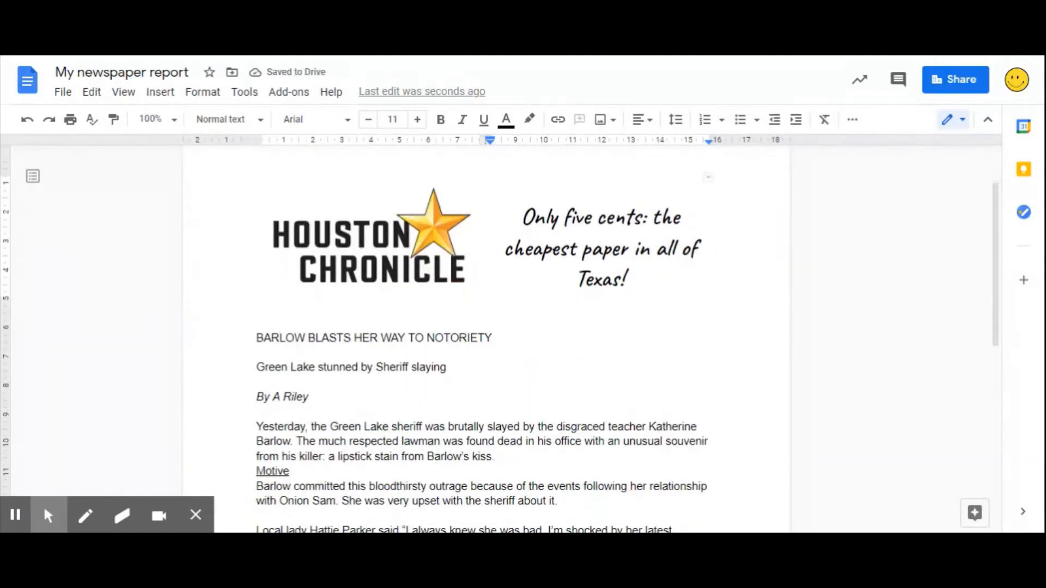
# Set the font of the all-caps headline below the masthead to Merriweather Black
pyautogui.moveTo(256, 338); pyautogui.dragTo(495, 339)
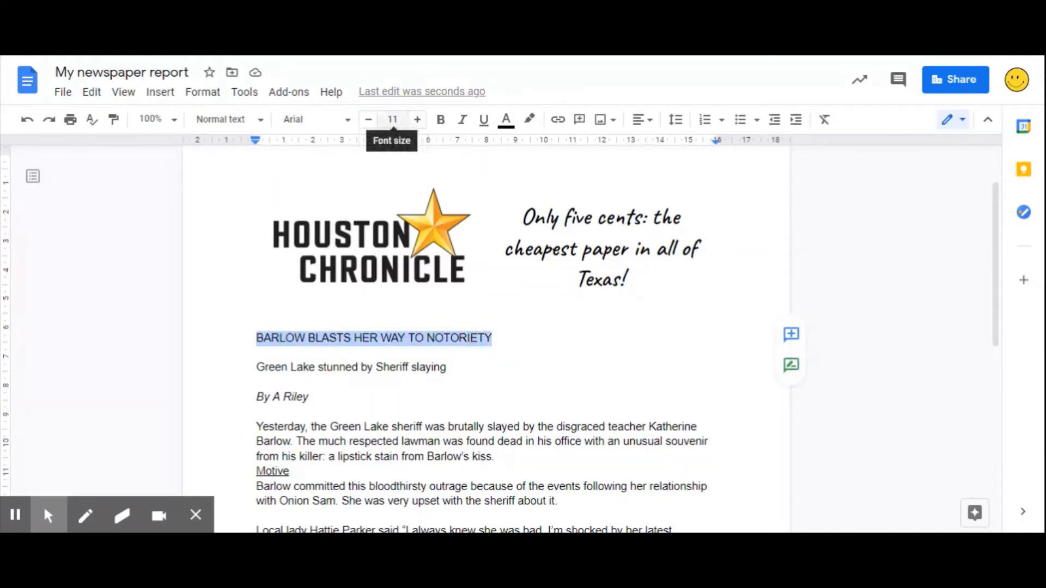
pyautogui.click(348, 123)
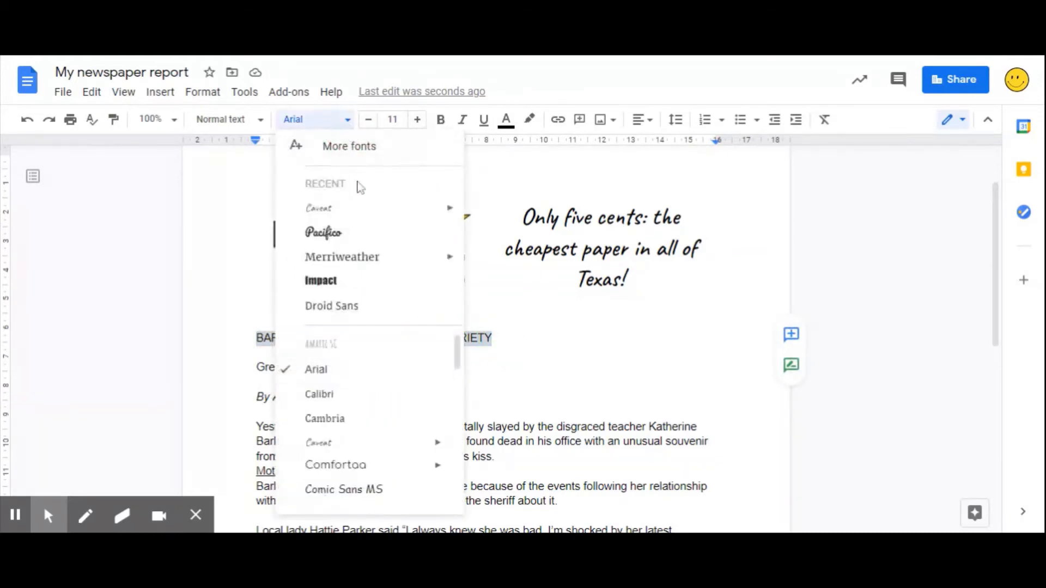
pyautogui.moveTo(374, 261)
pyautogui.click(450, 259)
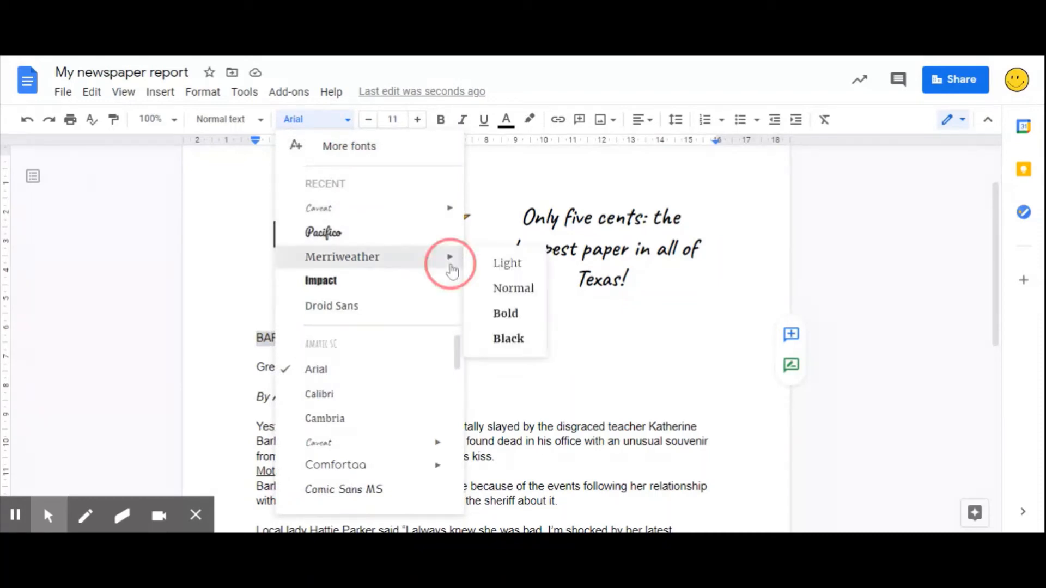
pyautogui.click(344, 121)
pyautogui.moveTo(383, 216)
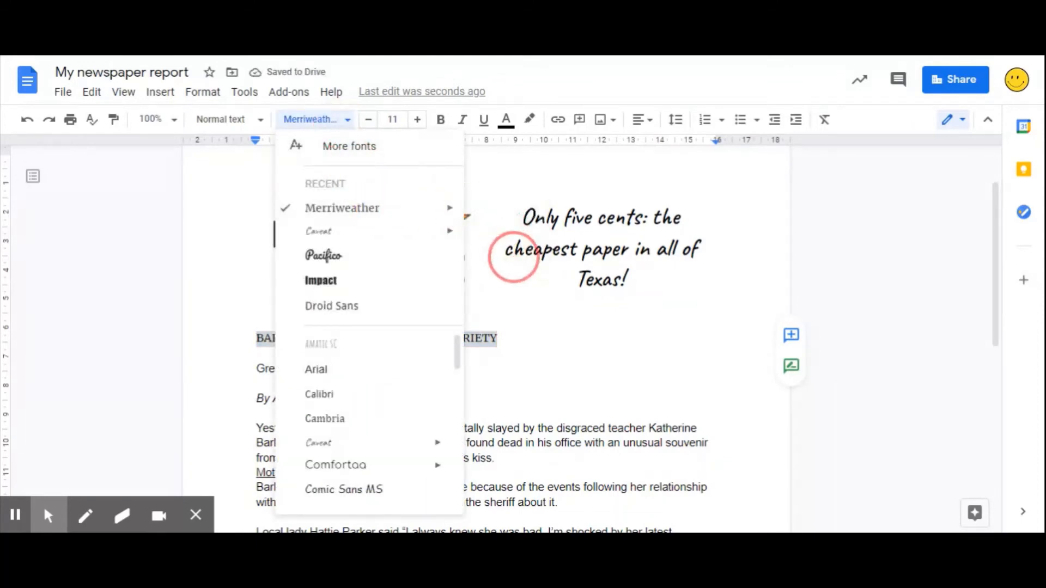
pyautogui.click(452, 208)
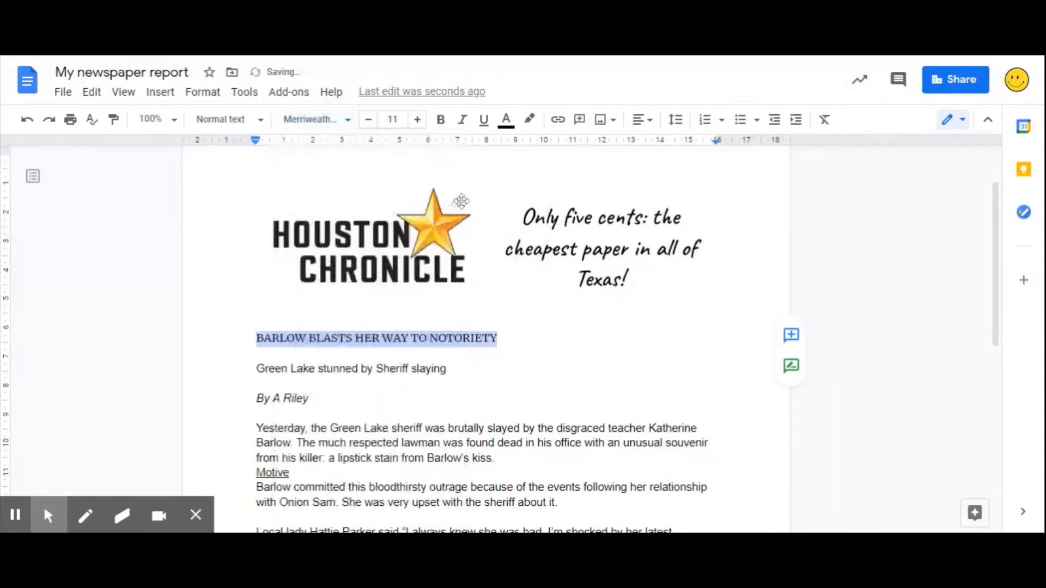
pyautogui.click(317, 119)
pyautogui.moveTo(450, 208)
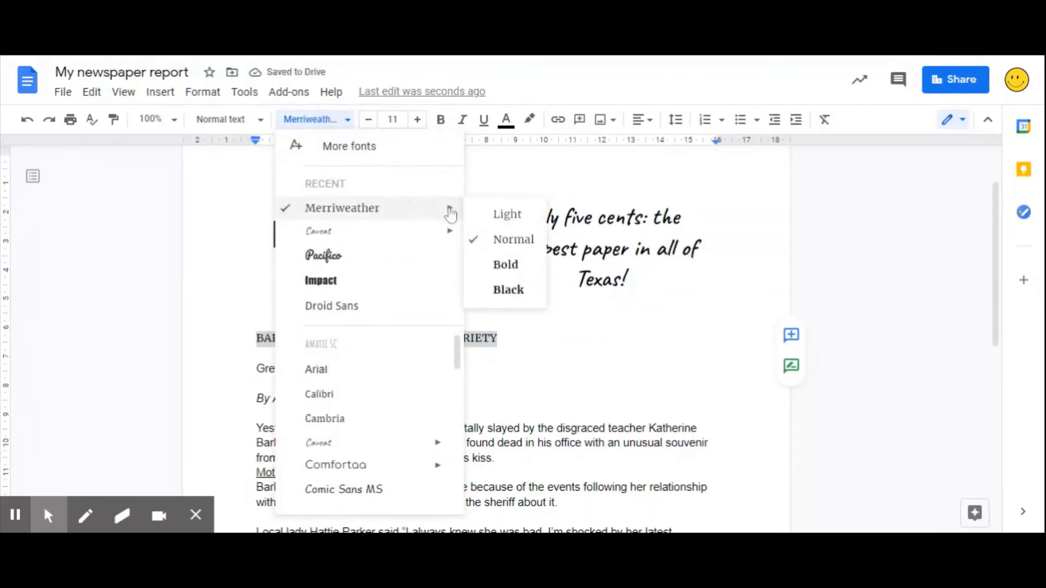
pyautogui.click(501, 287)
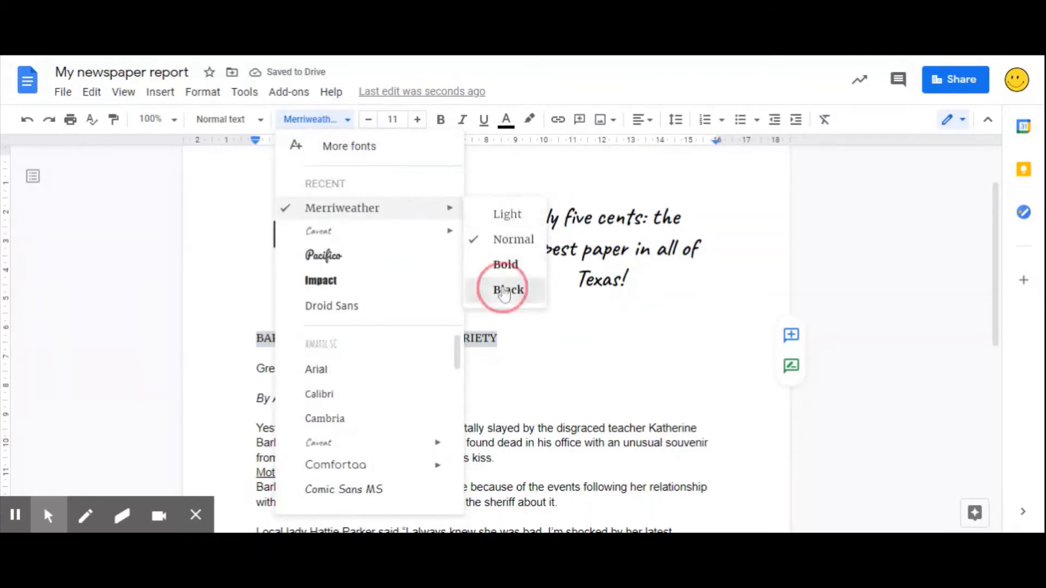
# Increase the headline's font size to 36
pyautogui.click(418, 120)
pyautogui.click(418, 120)
pyautogui.click(417, 120)
pyautogui.click(418, 120)
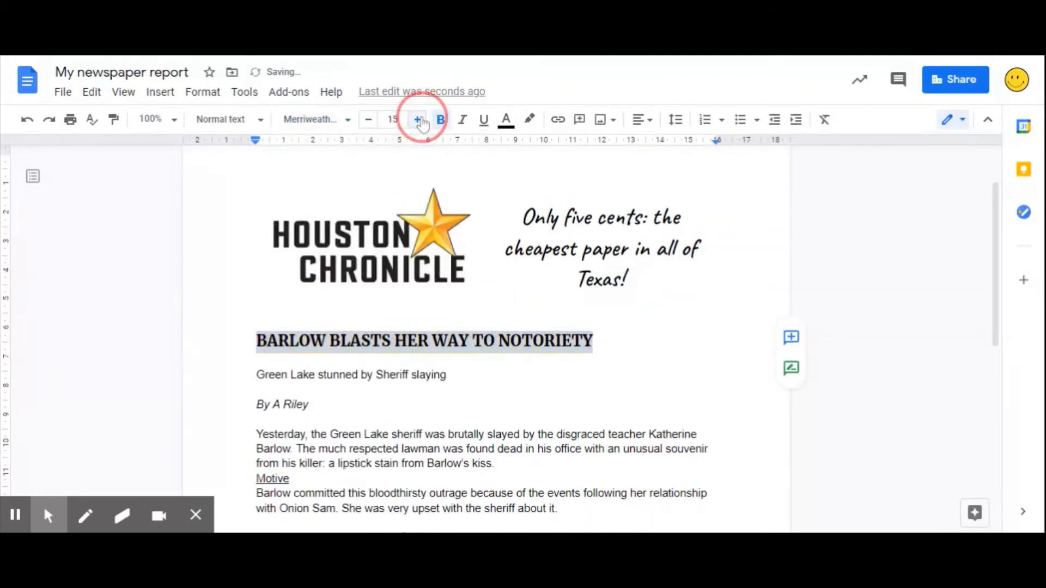
pyautogui.click(418, 120)
pyautogui.click(418, 120)
pyautogui.click(417, 120)
pyautogui.click(418, 119)
pyautogui.click(418, 120)
pyautogui.click(418, 120)
pyautogui.click(418, 120)
pyautogui.click(418, 120)
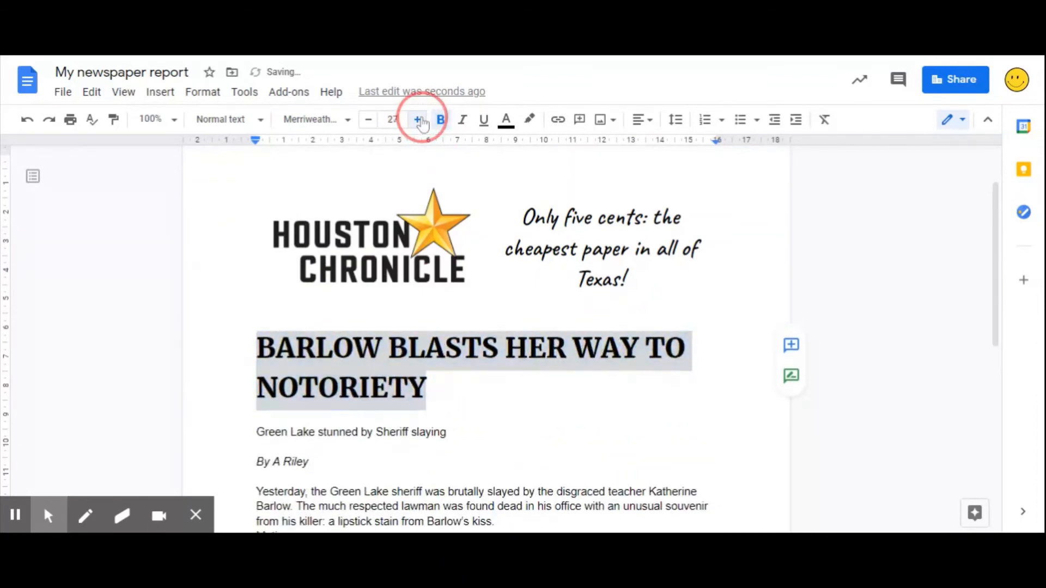
pyautogui.click(418, 120)
pyautogui.click(417, 120)
pyautogui.click(418, 120)
pyautogui.click(418, 120)
pyautogui.click(418, 120)
pyautogui.click(418, 120)
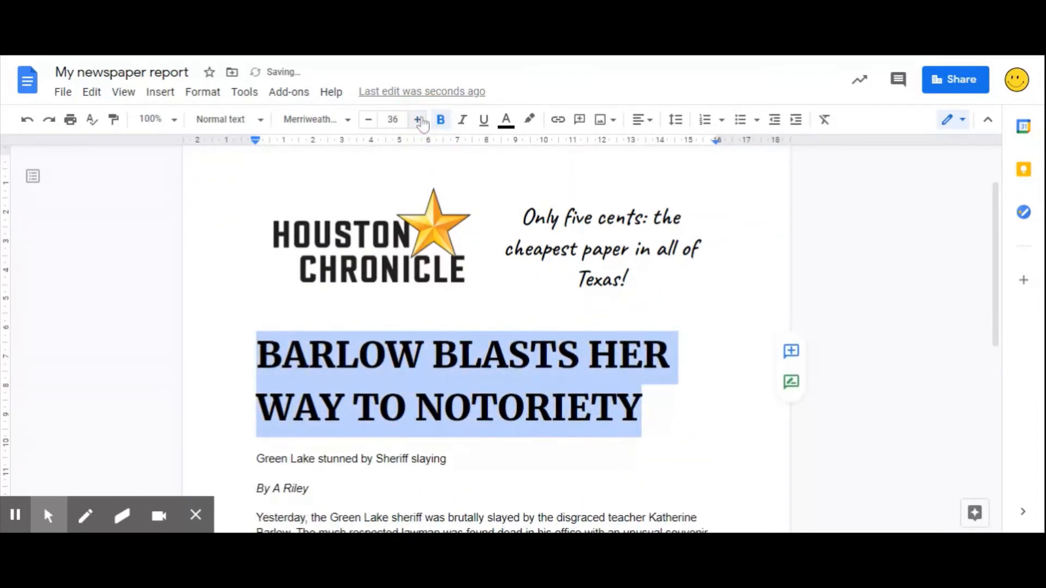
pyautogui.click(417, 120)
# Format the subheading "Green Lake stunned by Sheriff slaying" as Merriweather Bold at size 14 and deselect it
pyautogui.moveTo(256, 306); pyautogui.dragTo(450, 305)
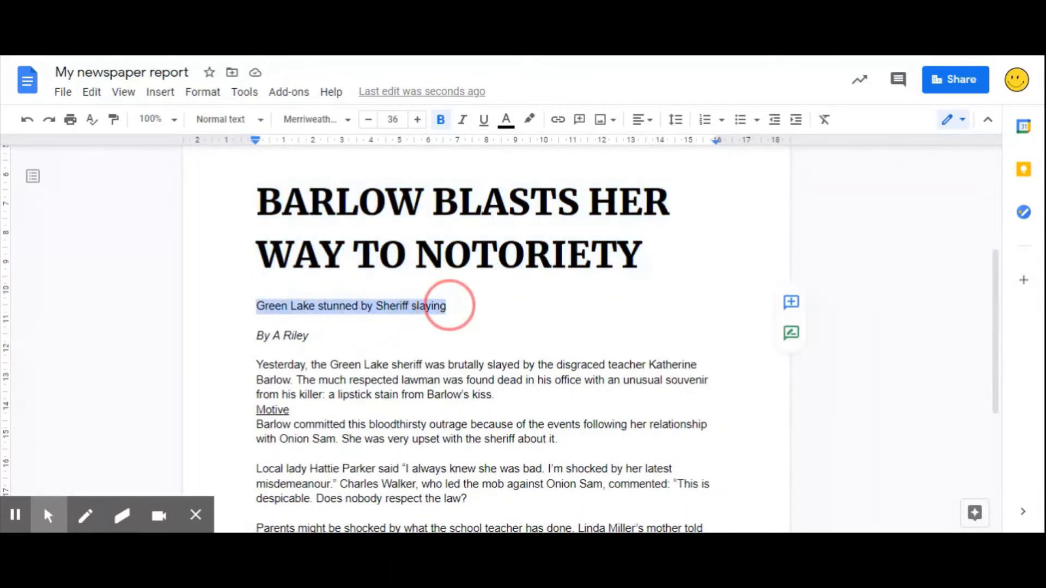
pyautogui.click(417, 120)
pyautogui.click(418, 119)
pyautogui.click(418, 119)
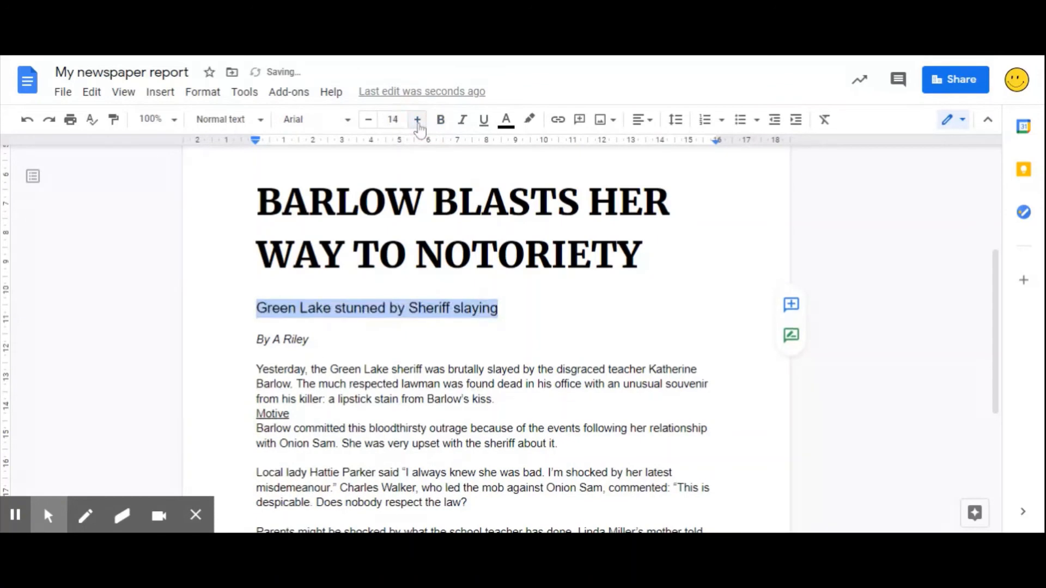
pyautogui.click(301, 127)
pyautogui.moveTo(367, 208)
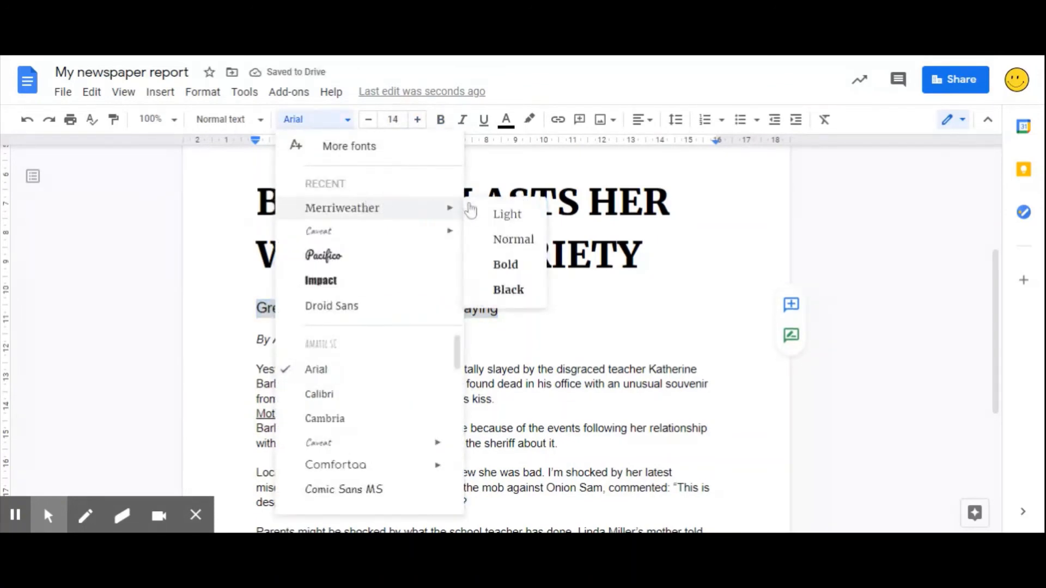
pyautogui.click(518, 267)
pyautogui.click(257, 326)
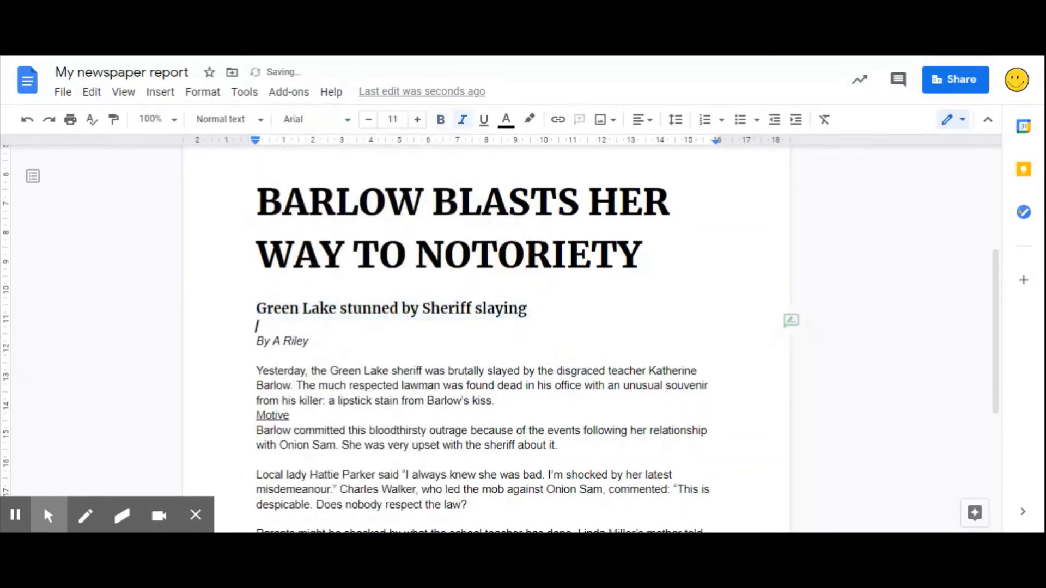
# Change everything from the byline to the end of the article to Merriweather Normal, and deselect the text
pyautogui.click(256, 341)
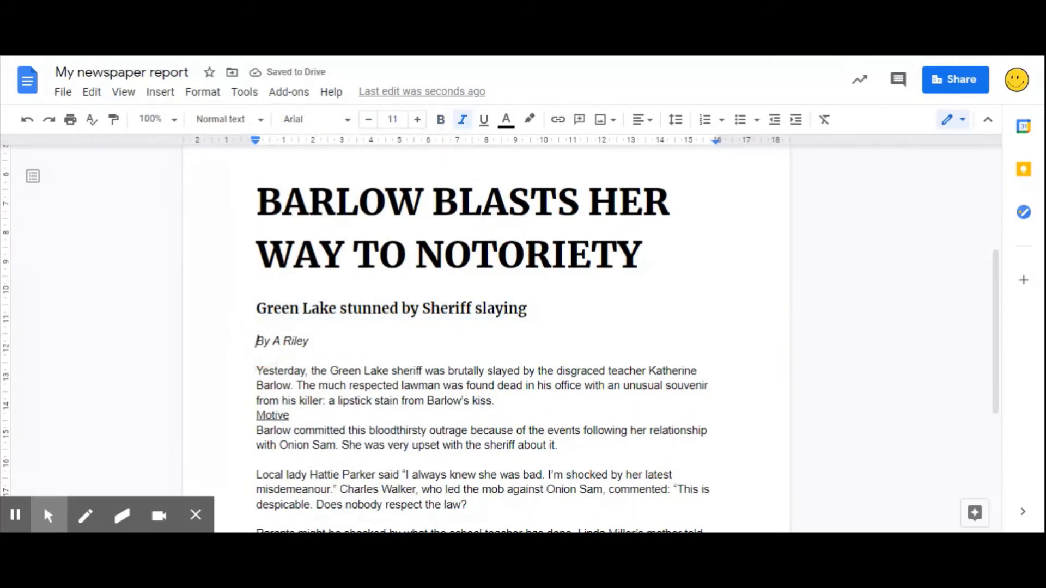
pyautogui.moveTo(256, 341); pyautogui.dragTo(703, 457)
pyautogui.scroll(-3, 409, 427)
pyautogui.scroll(-2, 438, 426)
pyautogui.click(347, 121)
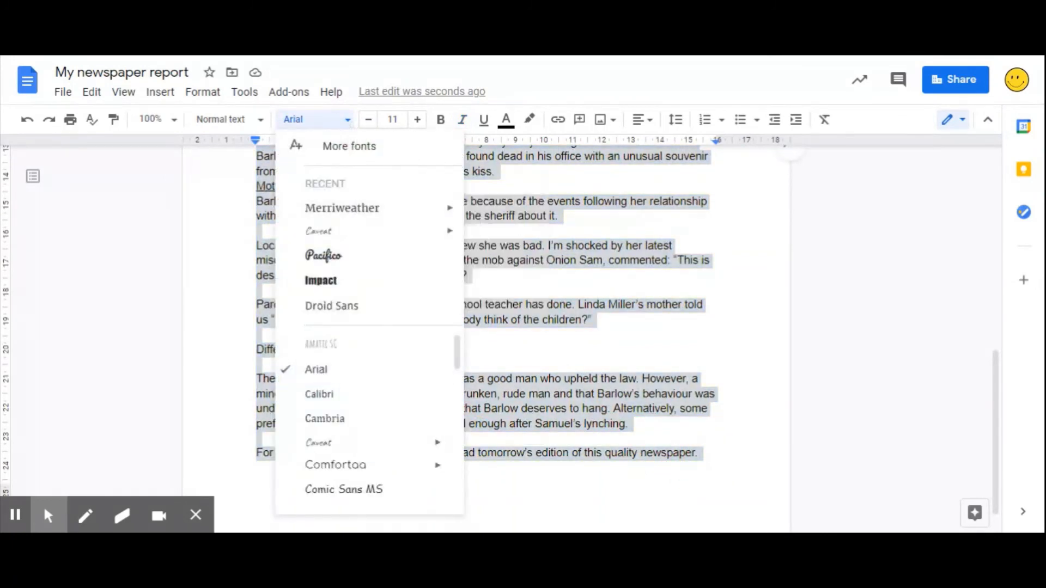
pyautogui.moveTo(382, 208)
pyautogui.click(502, 239)
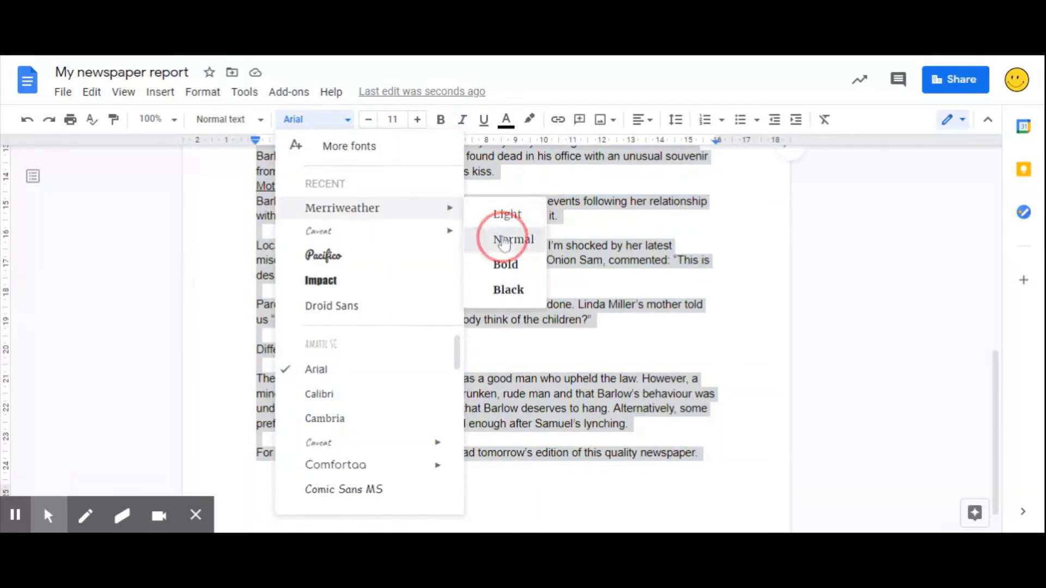
pyautogui.click(757, 418)
pyautogui.scroll(4, 484, 327)
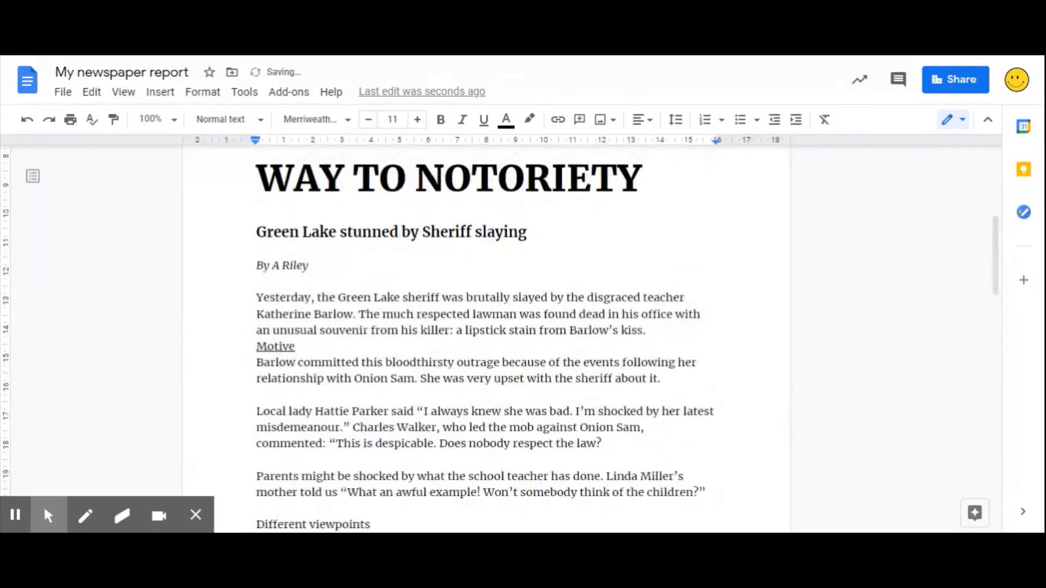
pyautogui.scroll(3, 485, 327)
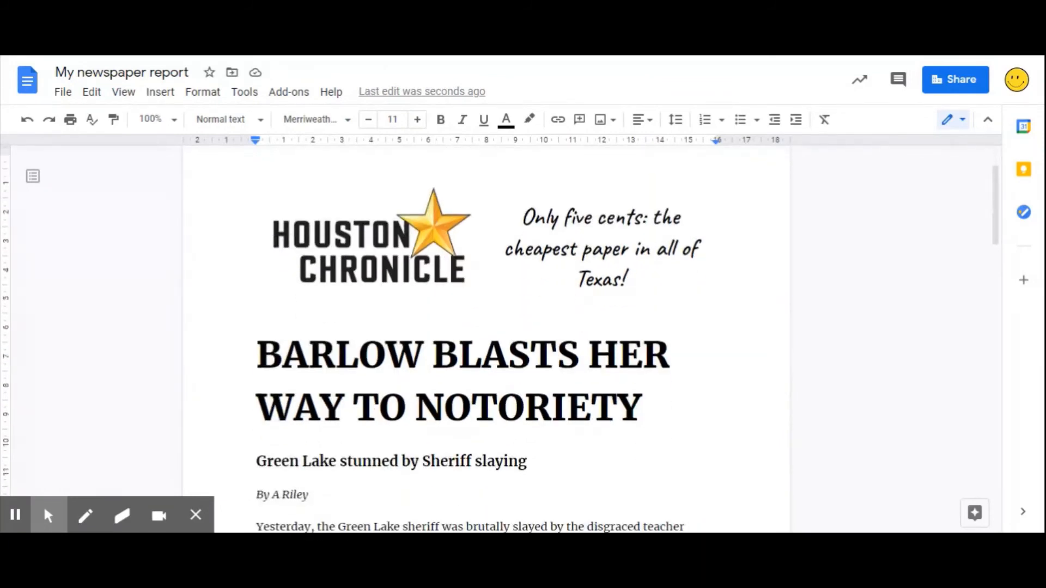
# Paste the copied portrait photo into the headline after "HER" and set it to wrap text
pyautogui.scroll(-2, 485, 338)
pyautogui.click(678, 279)
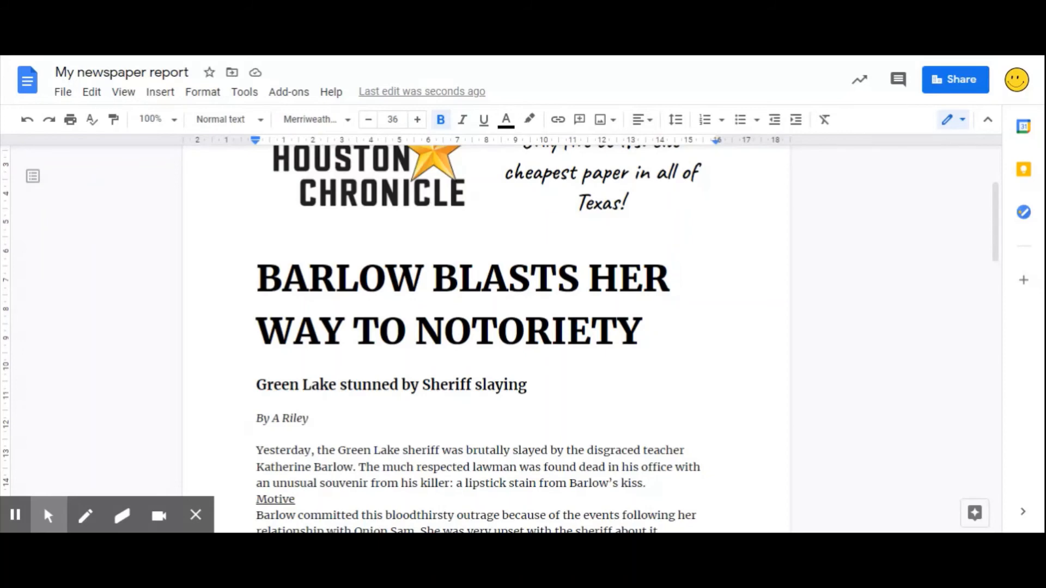
pyautogui.hotkey('ctrl', 'v')
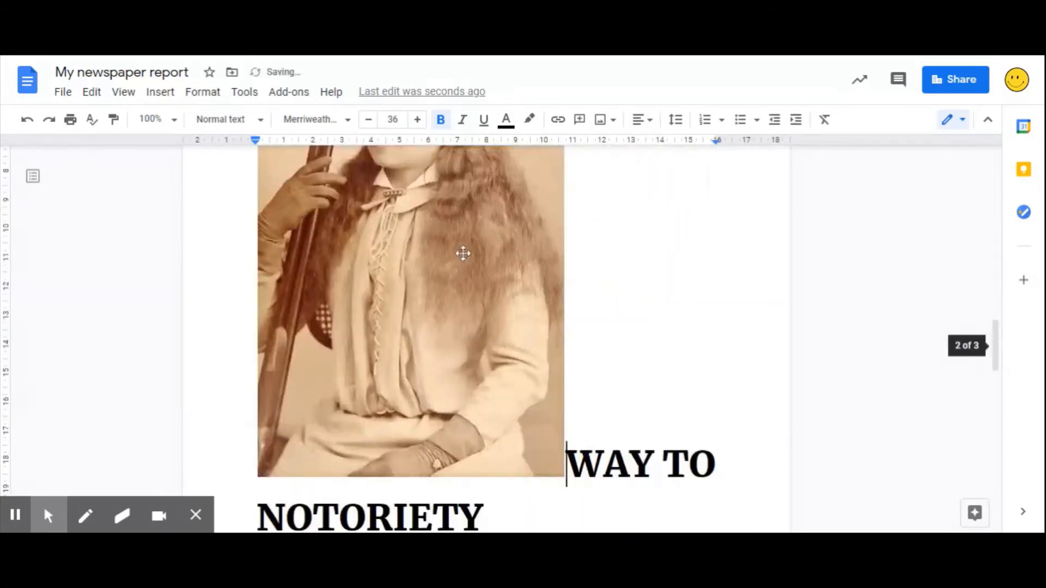
pyautogui.click(463, 254)
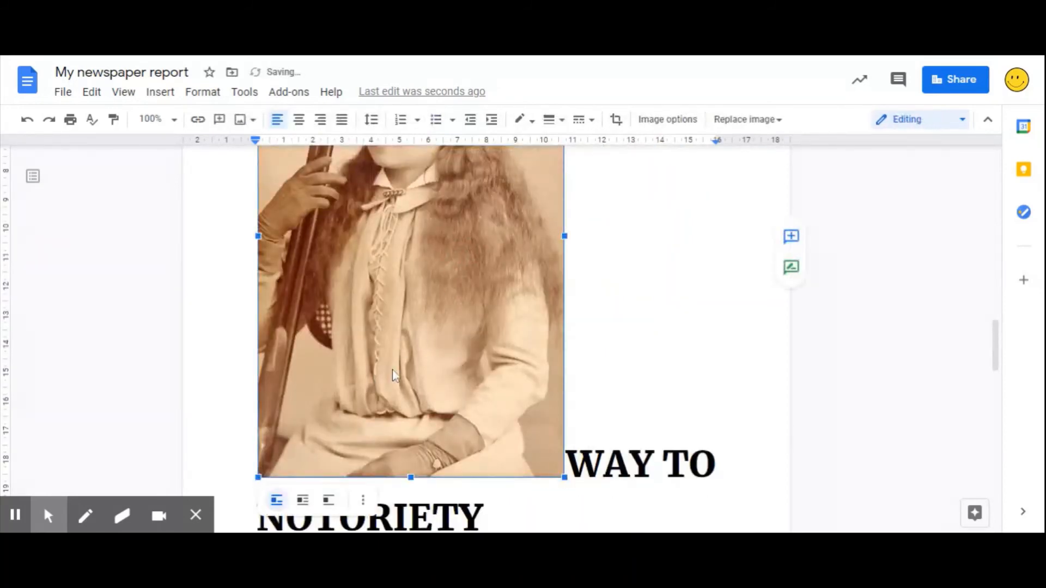
pyautogui.click(303, 500)
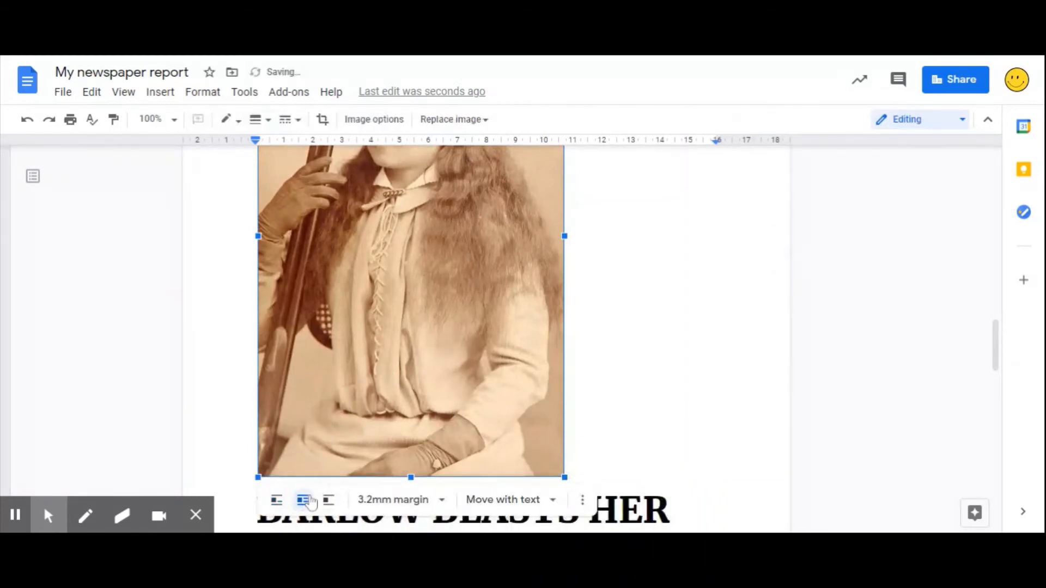
# Shrink the portrait photo to less than half its size and move it up to the right of the article's body text
pyautogui.moveTo(258, 478); pyautogui.dragTo(443, 217)
pyautogui.scroll(5, 512, 376)
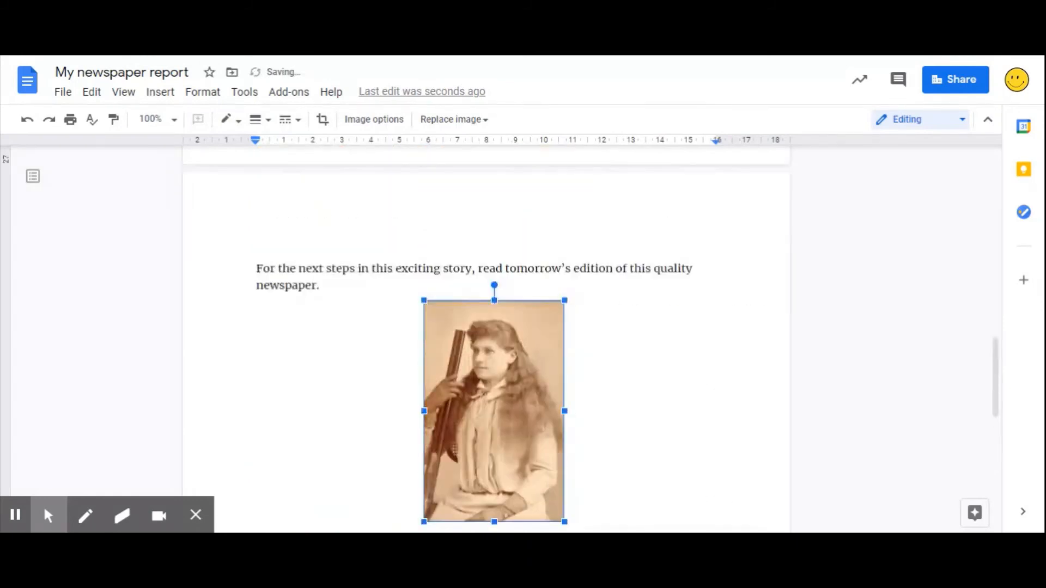
pyautogui.moveTo(510, 380); pyautogui.dragTo(676, 141)
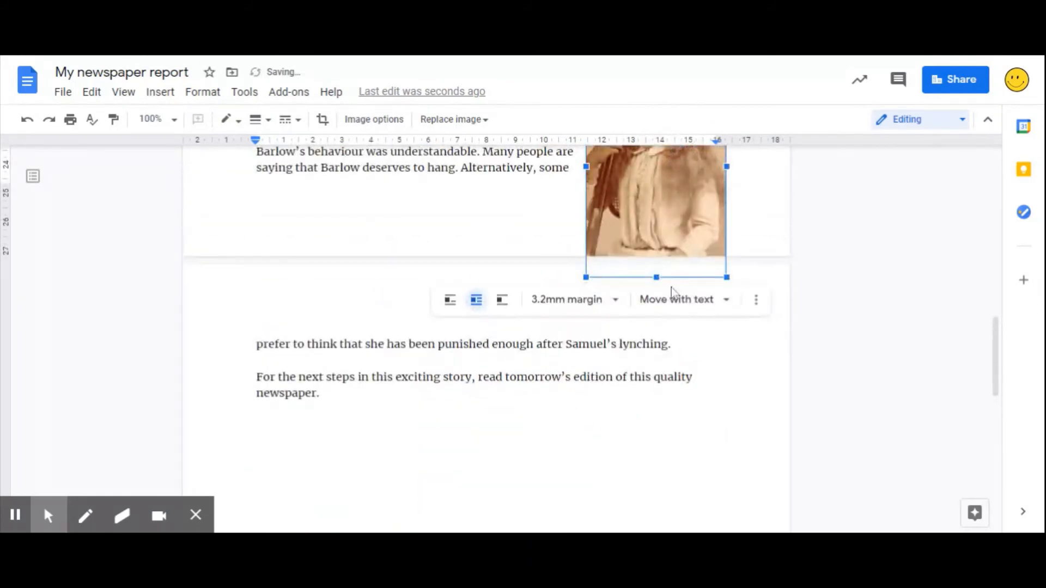
pyautogui.scroll(4, 674, 327)
pyautogui.moveTo(675, 368); pyautogui.dragTo(677, 208)
pyautogui.scroll(1, 677, 218)
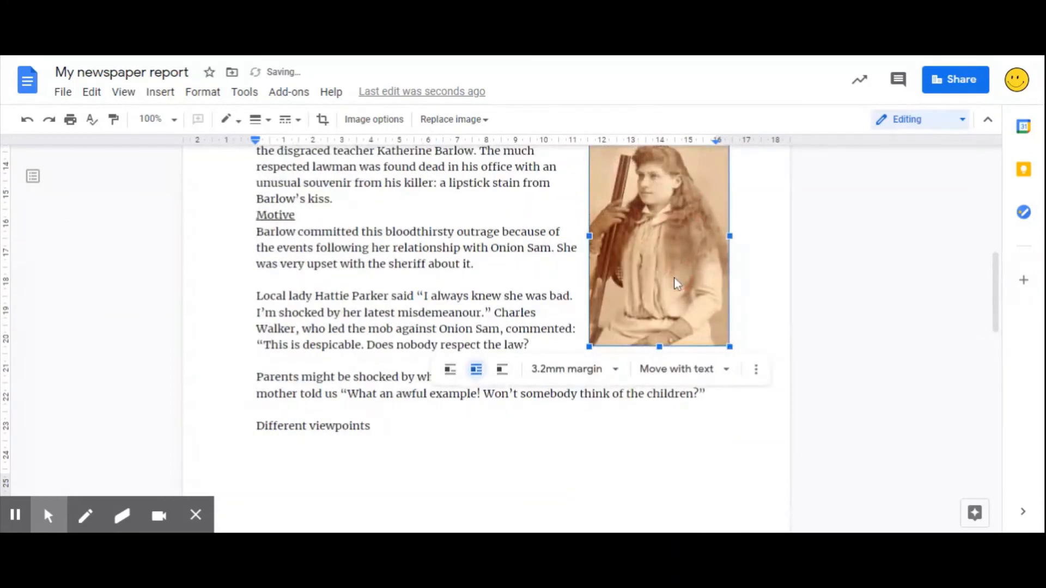
# Move the portrait photo further up so it sits to the right of the headline, below the slogan
pyautogui.scroll(5, 675, 284)
pyautogui.scroll(-2, 676, 284)
pyautogui.scroll(-1, 657, 405)
pyautogui.moveTo(656, 406); pyautogui.dragTo(657, 169)
pyautogui.scroll(2, 678, 232)
pyautogui.moveTo(678, 232); pyautogui.dragTo(682, 312)
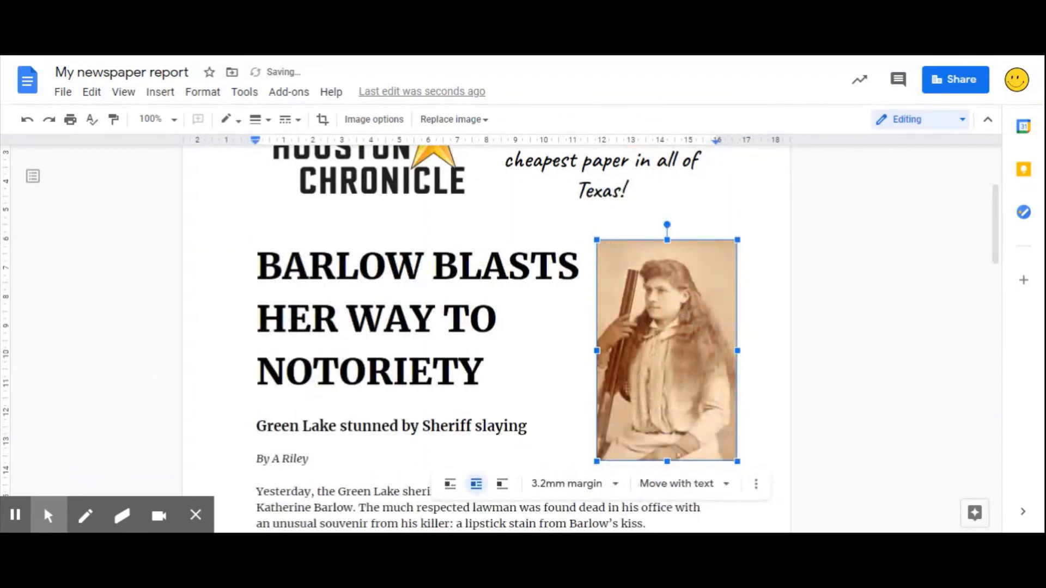
# Shrink the portrait photo slightly more, shift it up beside the headline within the page margin, and deselect it
pyautogui.moveTo(601, 247); pyautogui.dragTo(620, 277)
pyautogui.moveTo(675, 333); pyautogui.dragTo(662, 248)
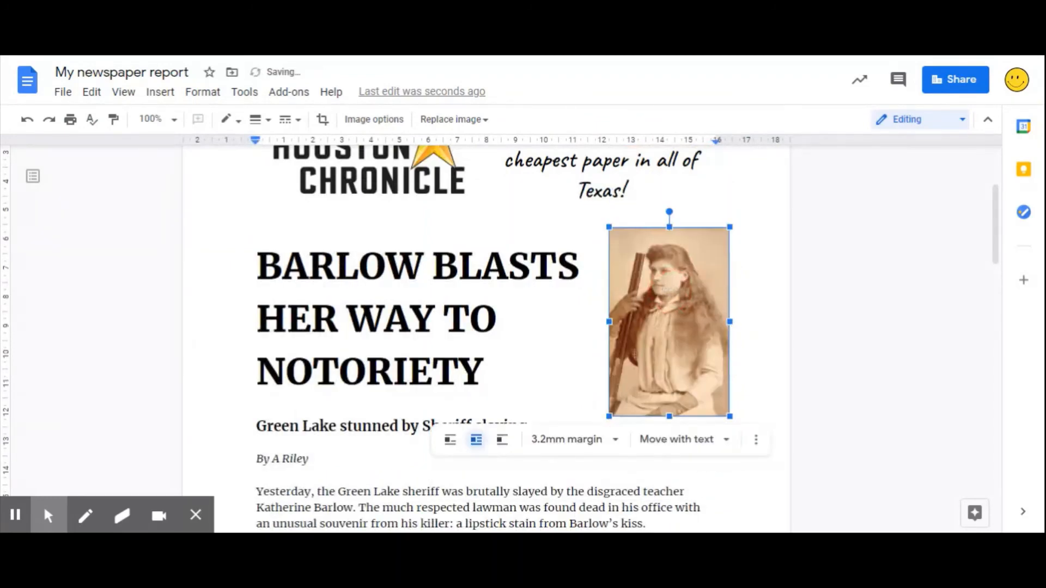
pyautogui.click(507, 319)
# Select the byline below the subheading and reduce its font size to 9
pyautogui.scroll(3, 954, 258)
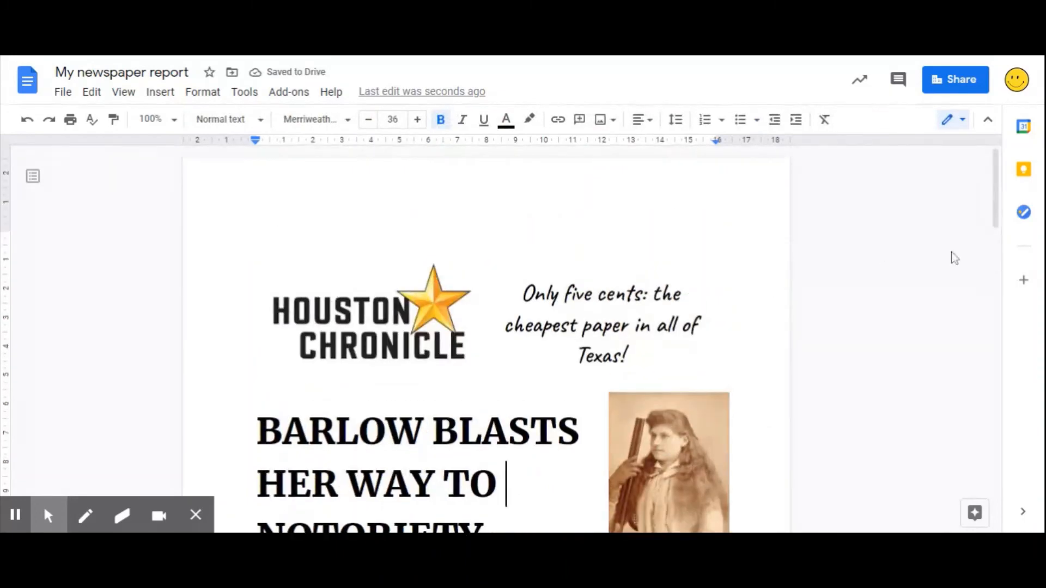
pyautogui.scroll(-3, 848, 271)
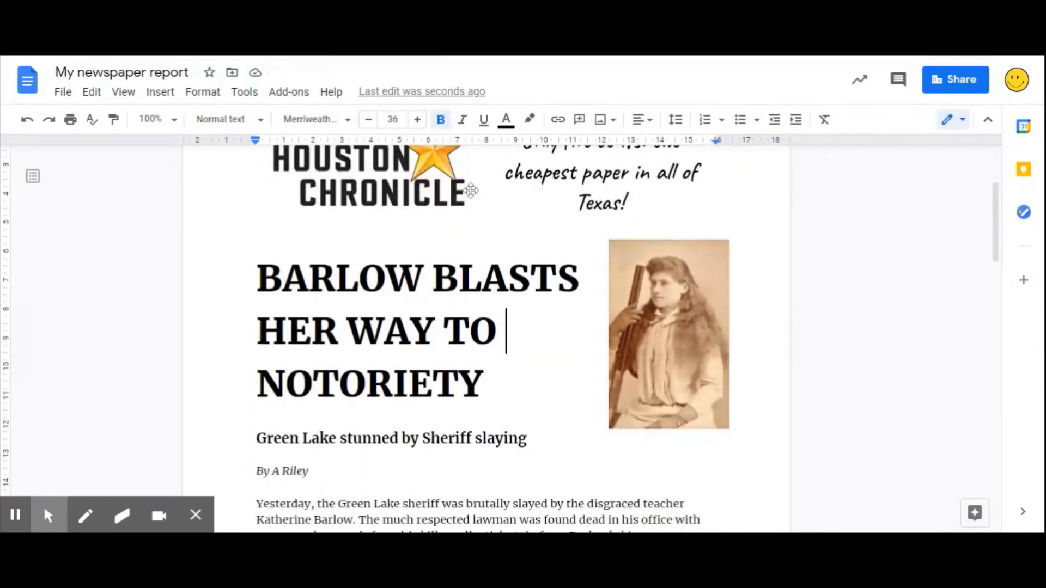
pyautogui.scroll(-2, 472, 190)
pyautogui.scroll(-2, 471, 191)
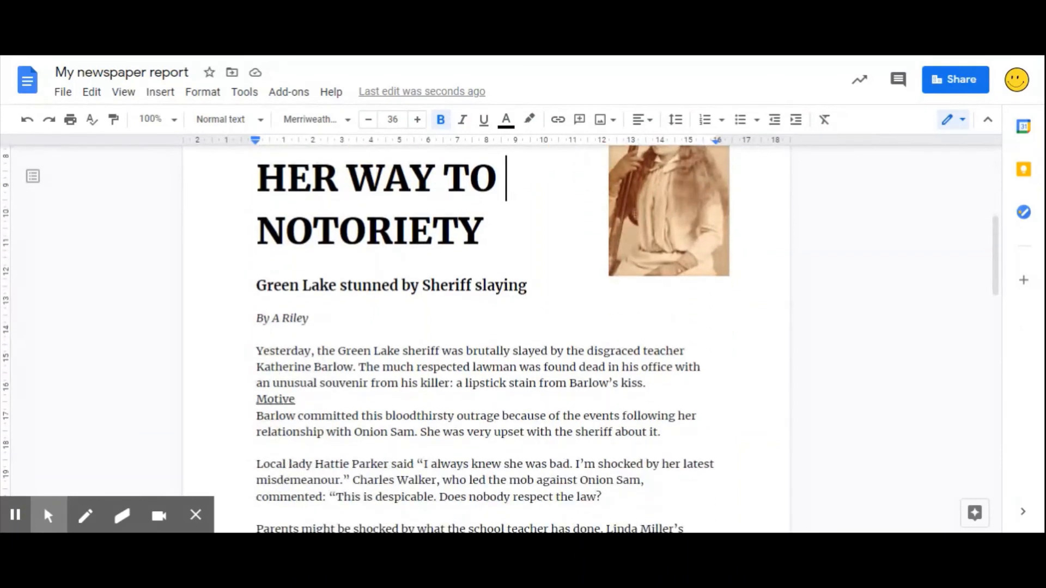
pyautogui.scroll(-1, 472, 190)
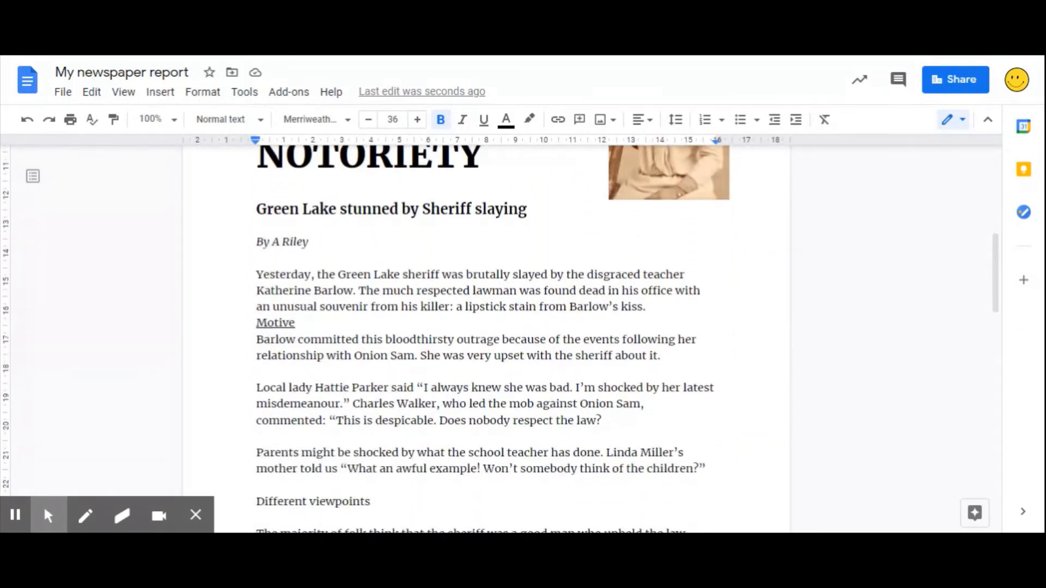
pyautogui.moveTo(258, 242); pyautogui.dragTo(315, 241)
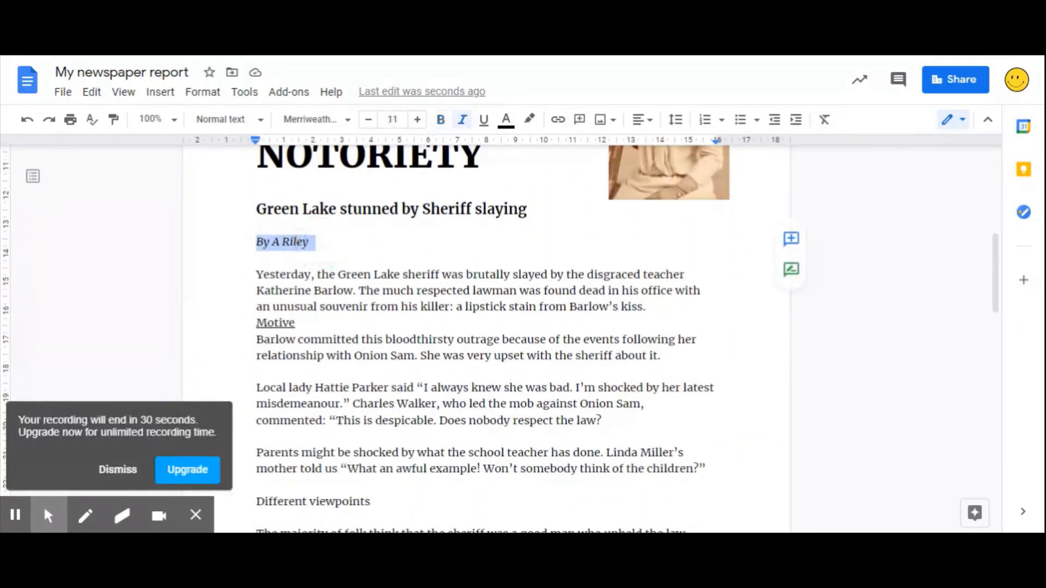
pyautogui.click(368, 119)
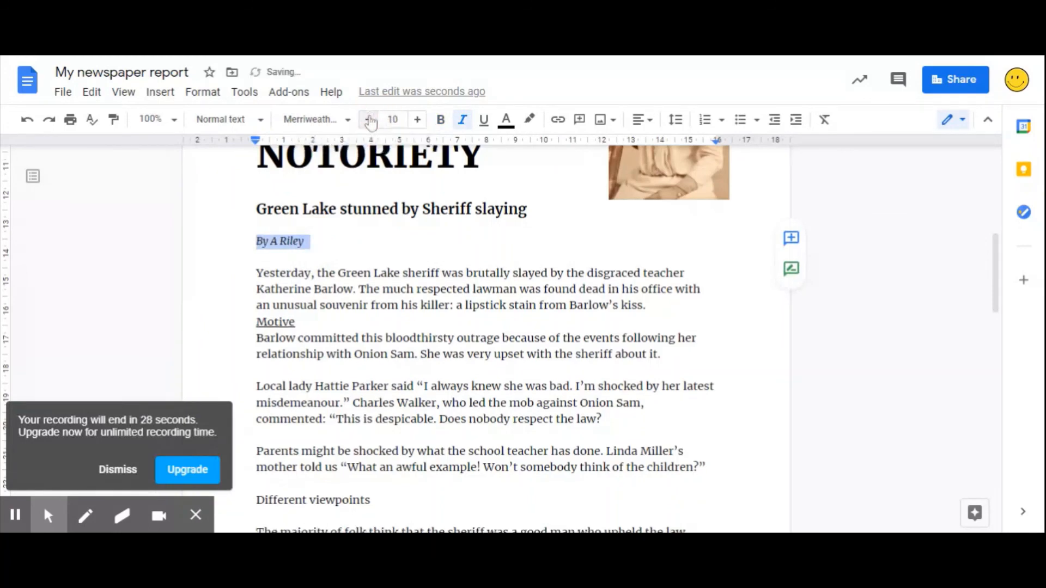
pyautogui.click(369, 119)
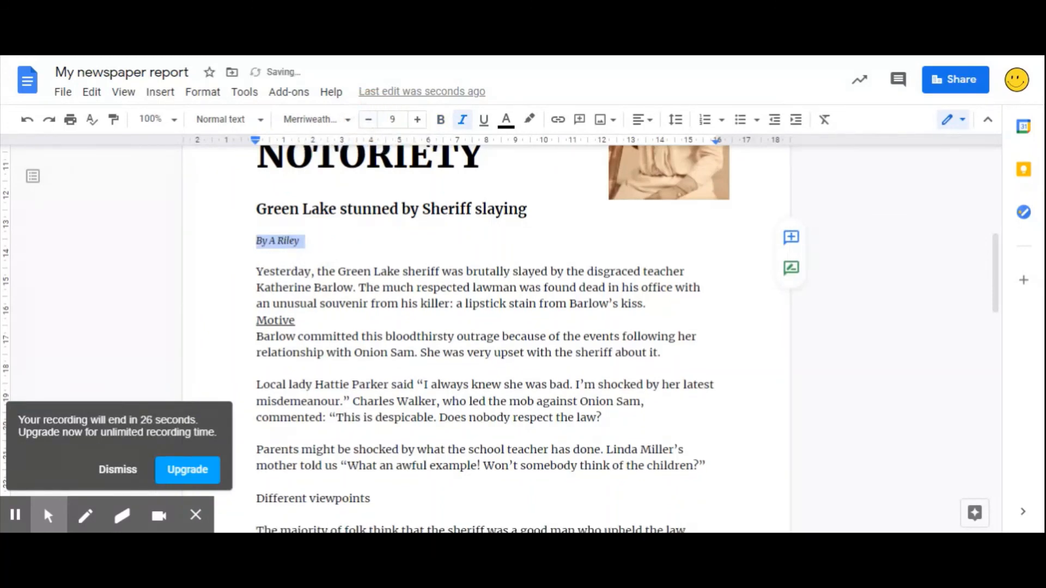
# Center the underlined "Motive" subheading between the first two paragraphs of the article
pyautogui.doubleClick(268, 320)
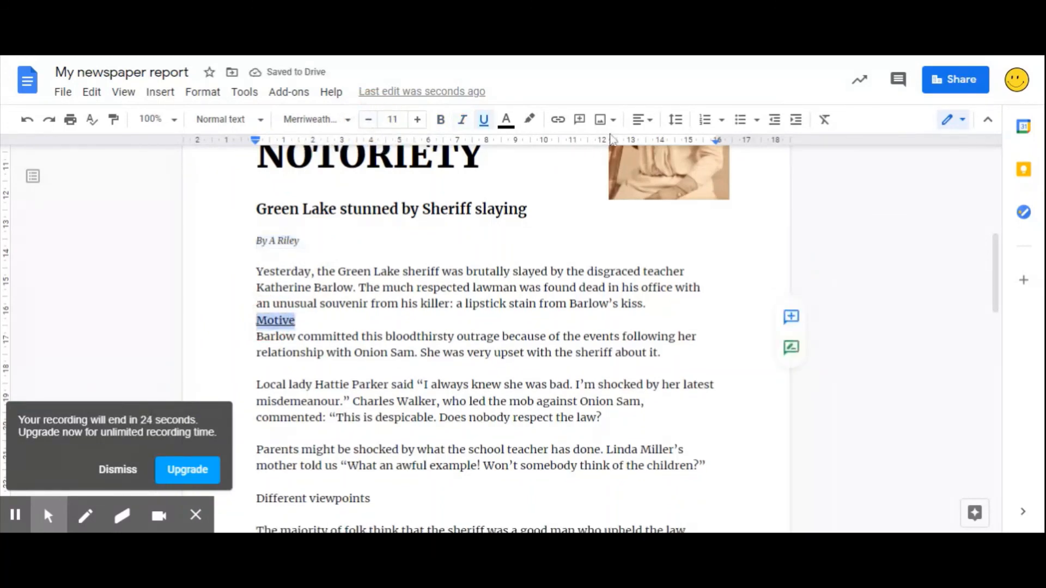
pyautogui.click(642, 120)
pyautogui.click(601, 147)
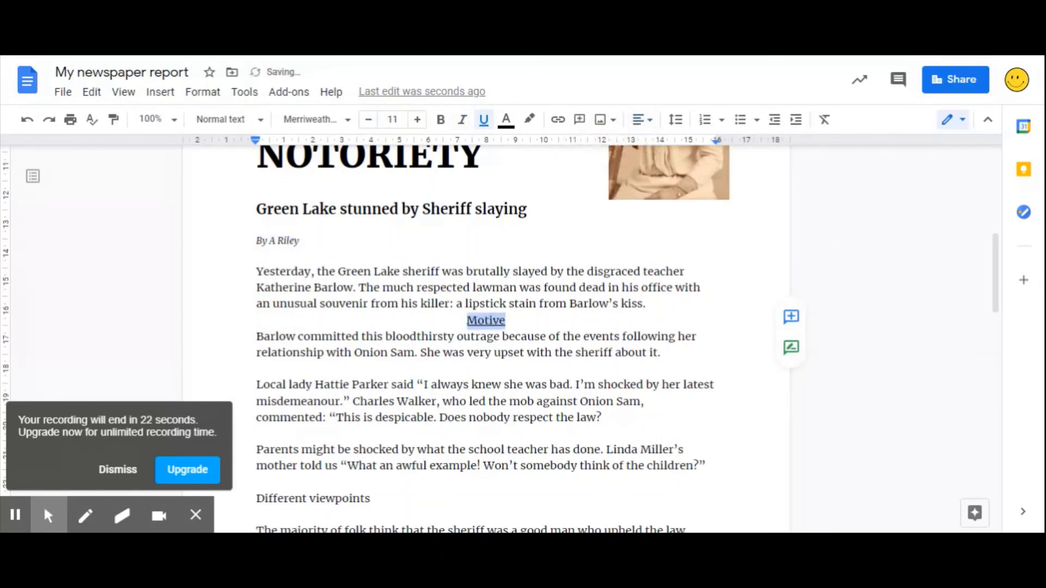
# Center the "Different viewpoints" subheading above the article's last paragraph and deselect it
pyautogui.moveTo(257, 499); pyautogui.dragTo(372, 499)
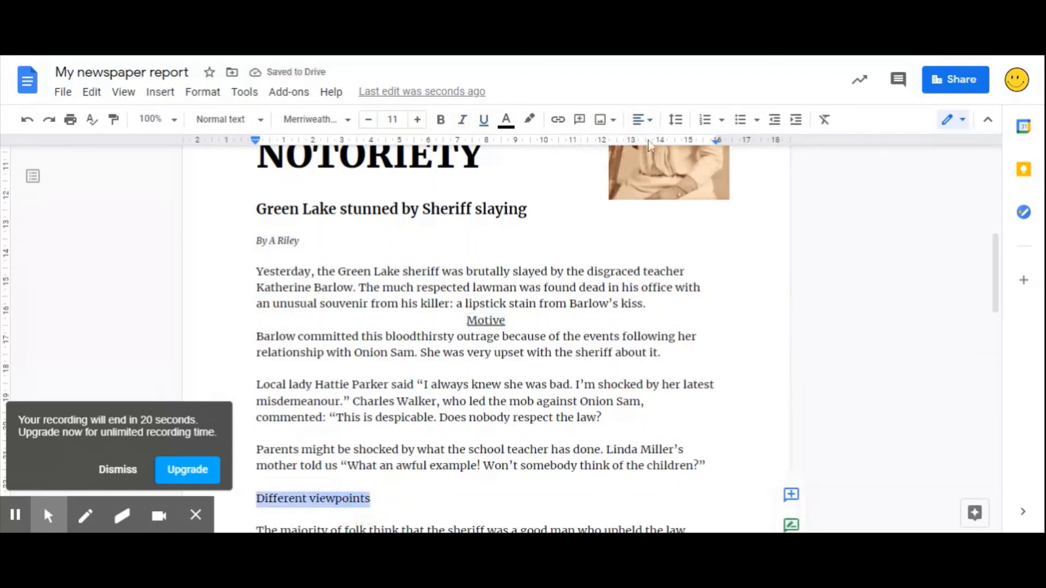
pyautogui.click(650, 122)
pyautogui.click(600, 147)
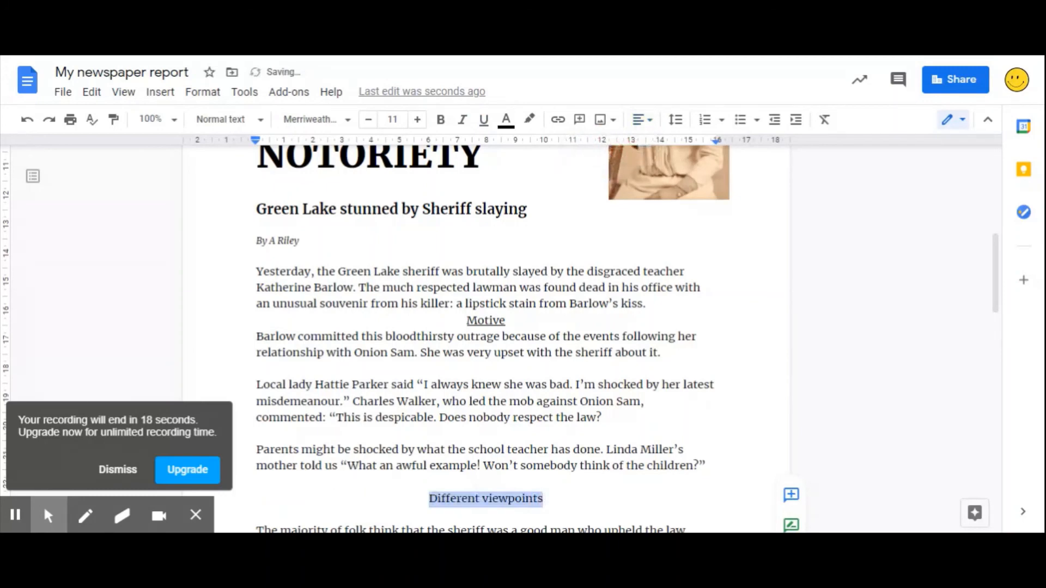
pyautogui.click(702, 450)
# Review the newspaper page's layout from the masthead and photo down to the article's closing paragraph
pyautogui.scroll(-3, 701, 450)
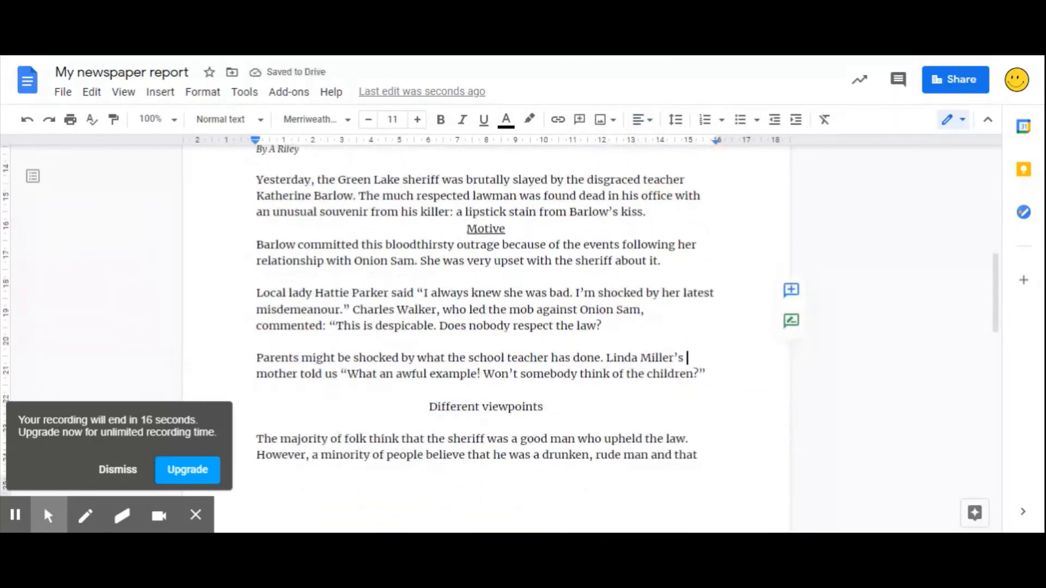
pyautogui.scroll(6, 484, 321)
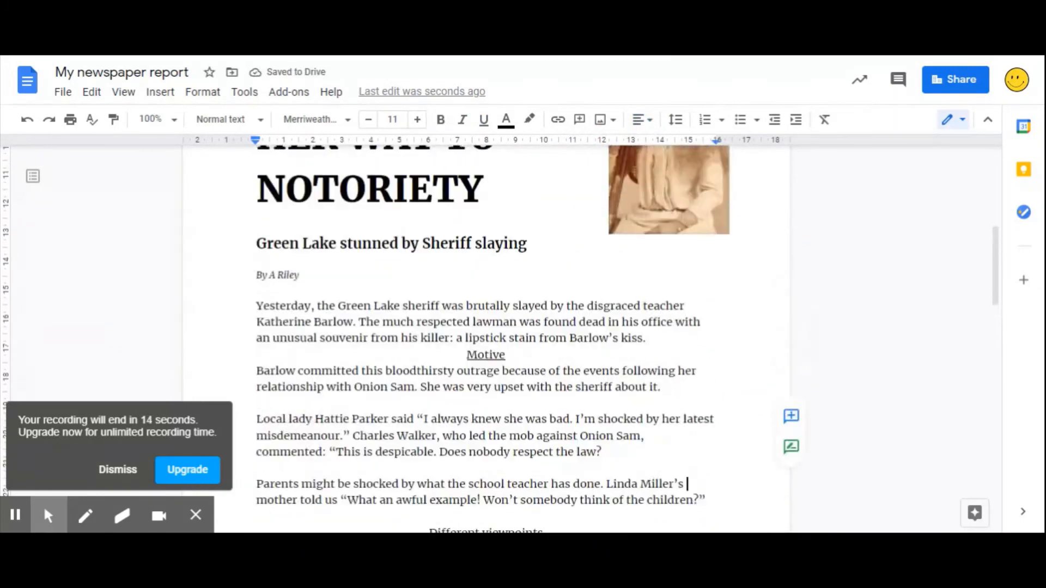
pyautogui.scroll(3, 485, 337)
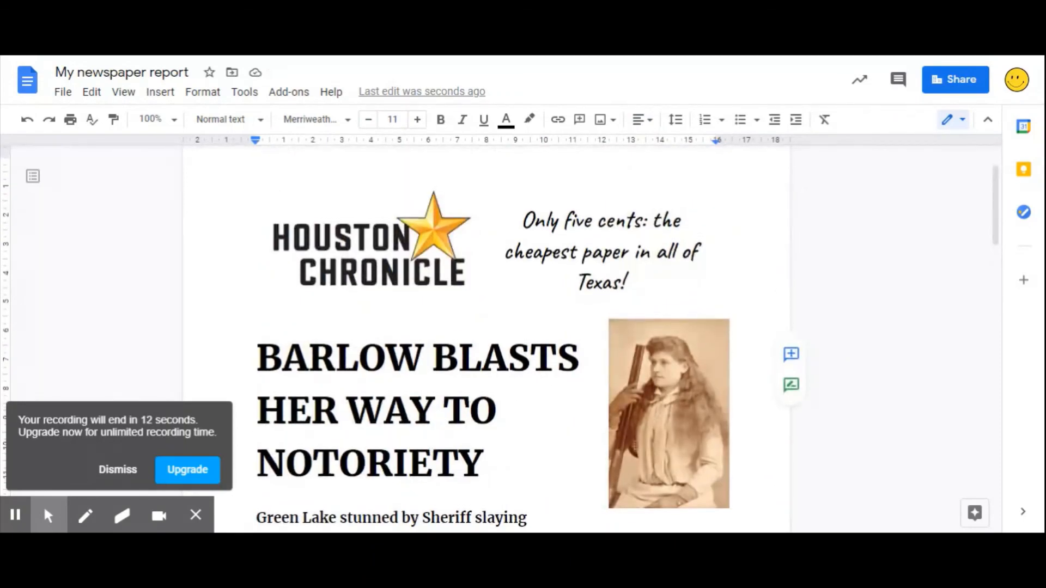
pyautogui.scroll(-3, 485, 337)
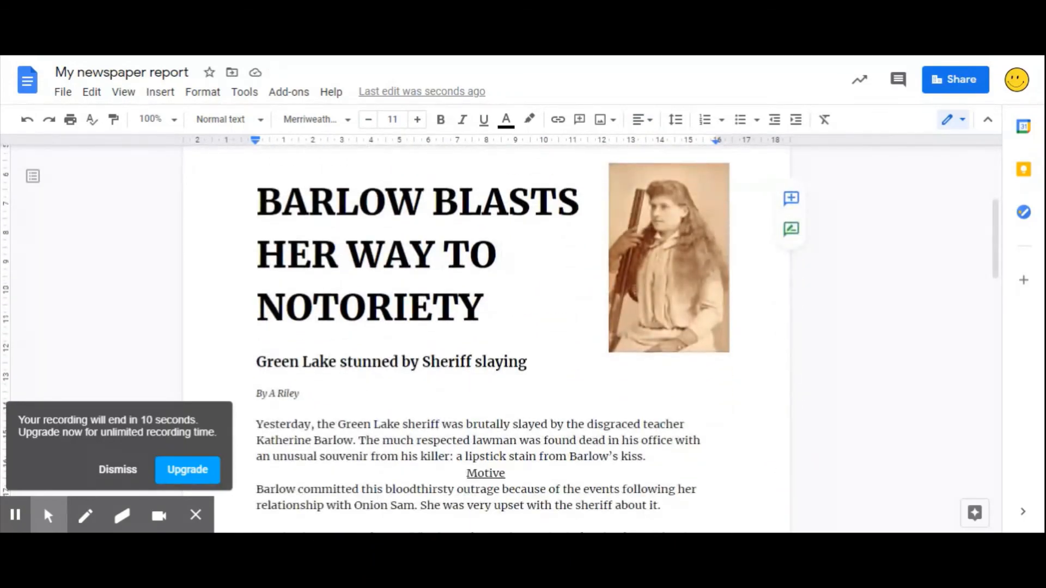
pyautogui.scroll(-3, 653, 248)
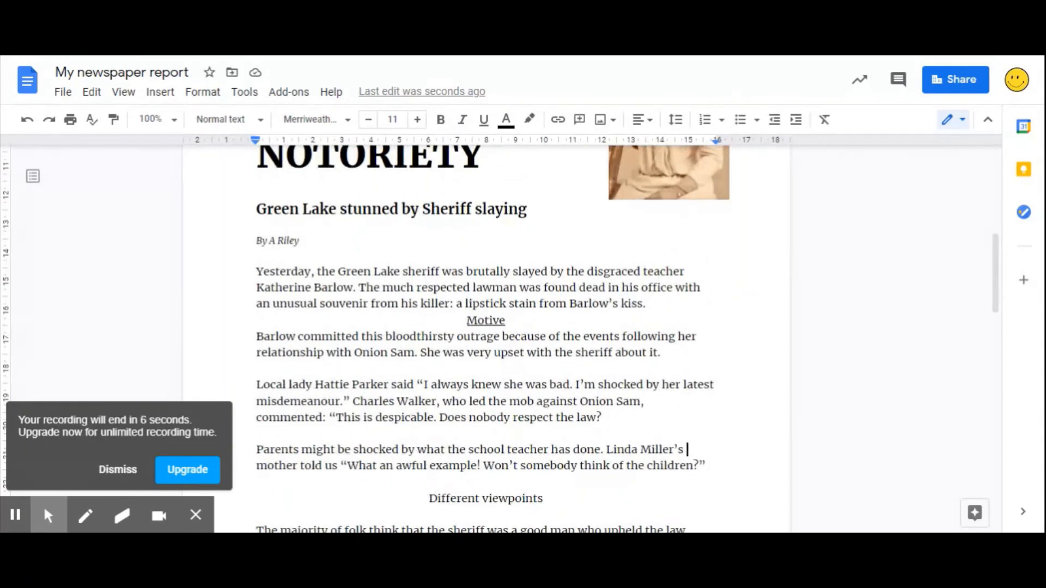
pyautogui.scroll(-3, 687, 374)
pyautogui.scroll(7, 686, 374)
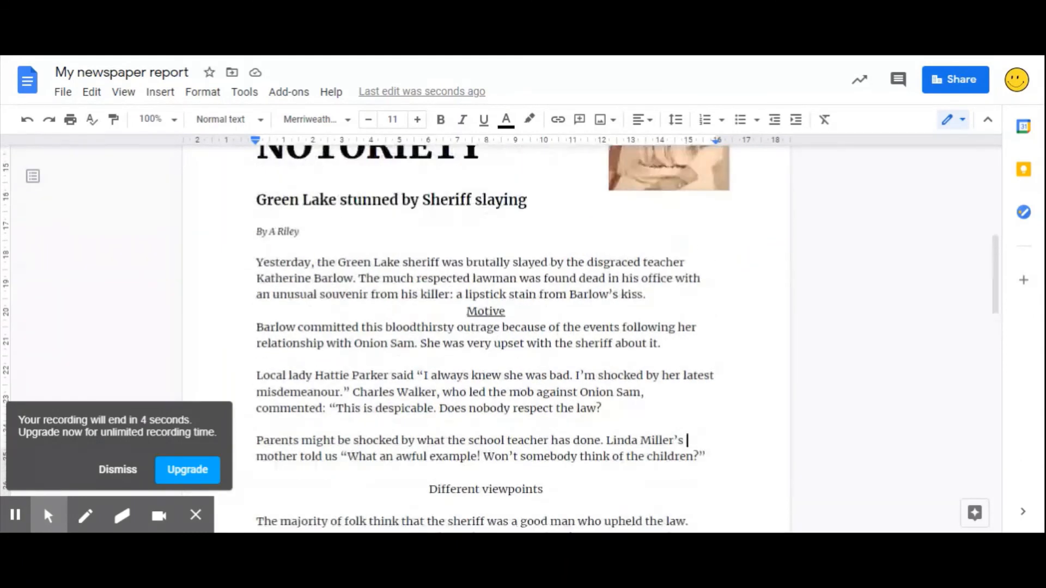
pyautogui.scroll(3, 710, 316)
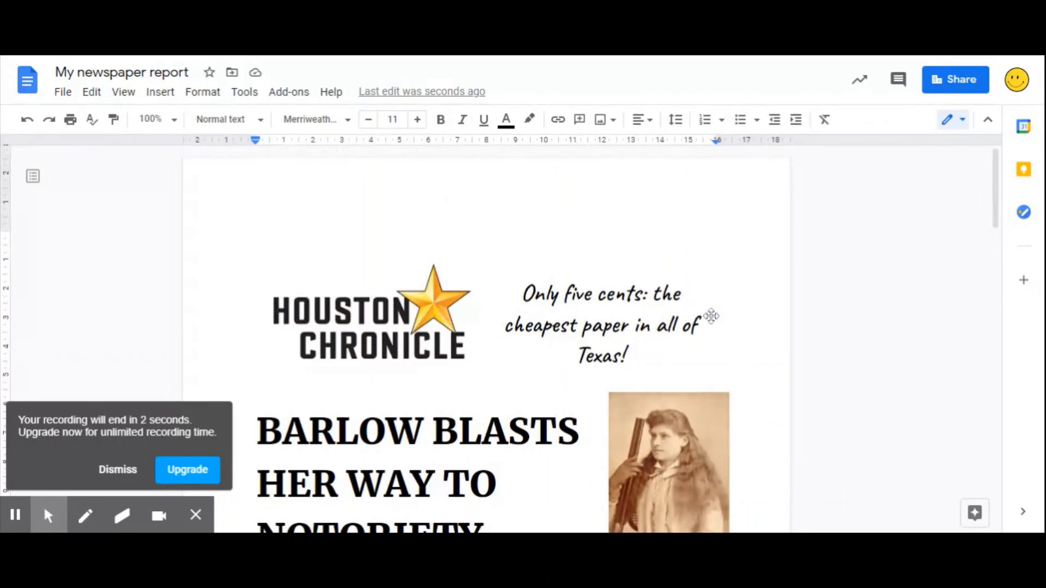